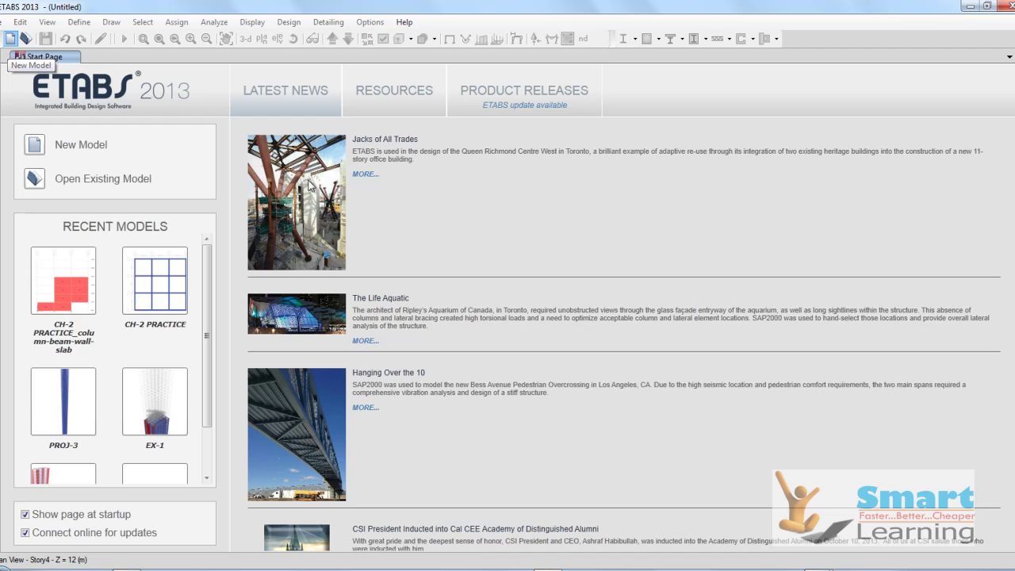
Start a new model using the built-in Metric SI and Indian code settings
click(11, 38)
click(354, 255)
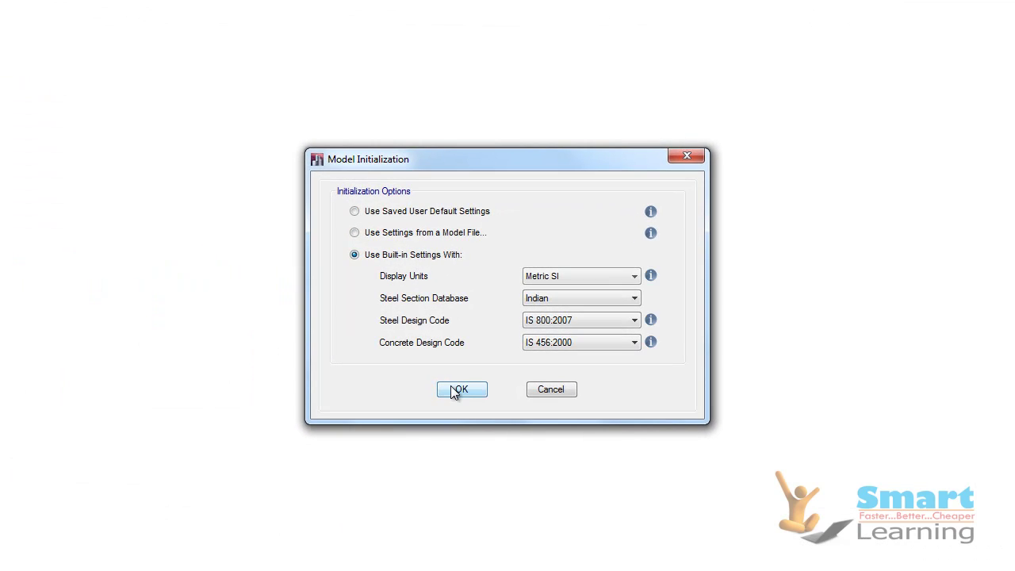
click(459, 391)
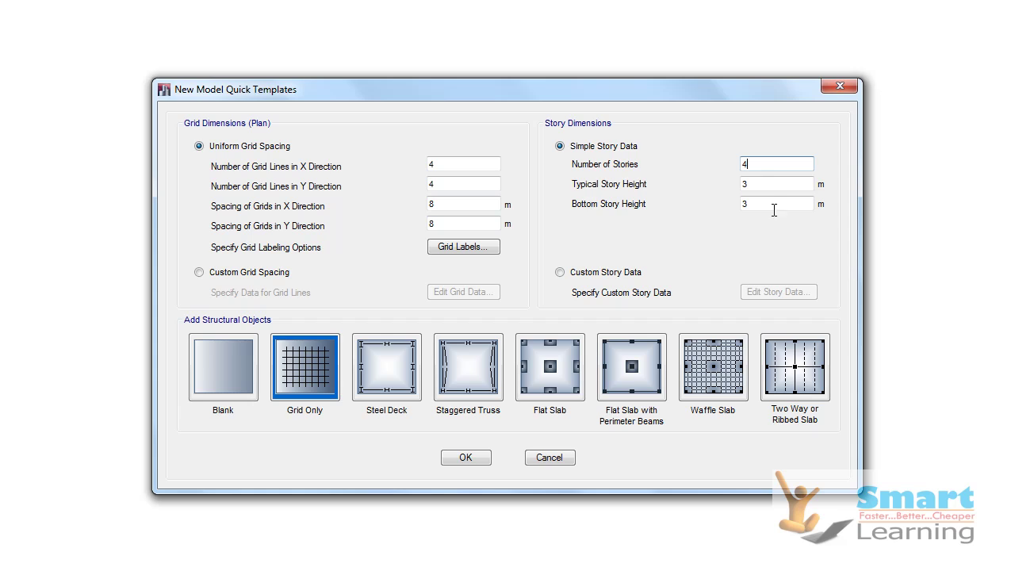
Preview the custom story data table, then return to simple uniform story settings
click(615, 274)
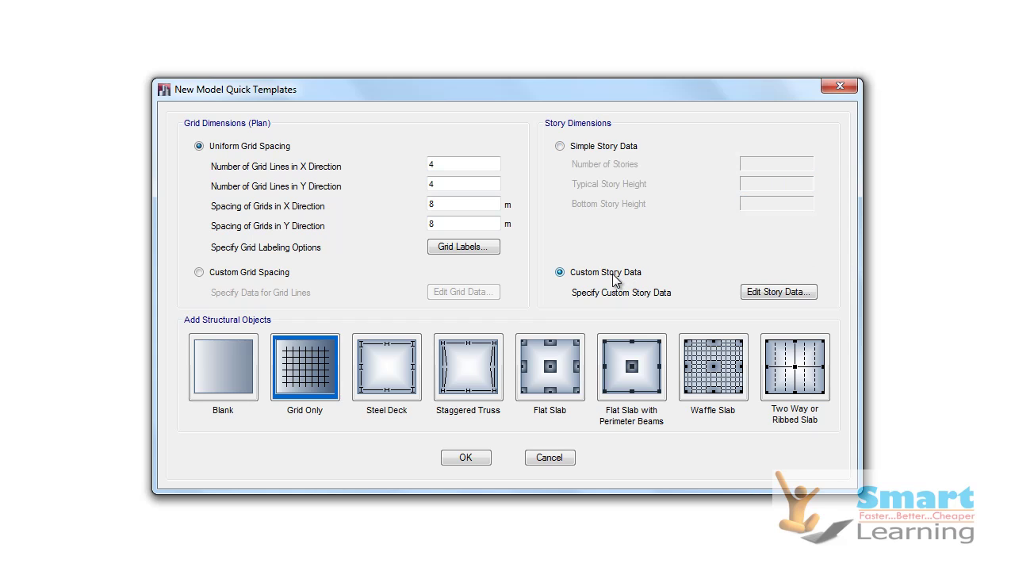
click(781, 294)
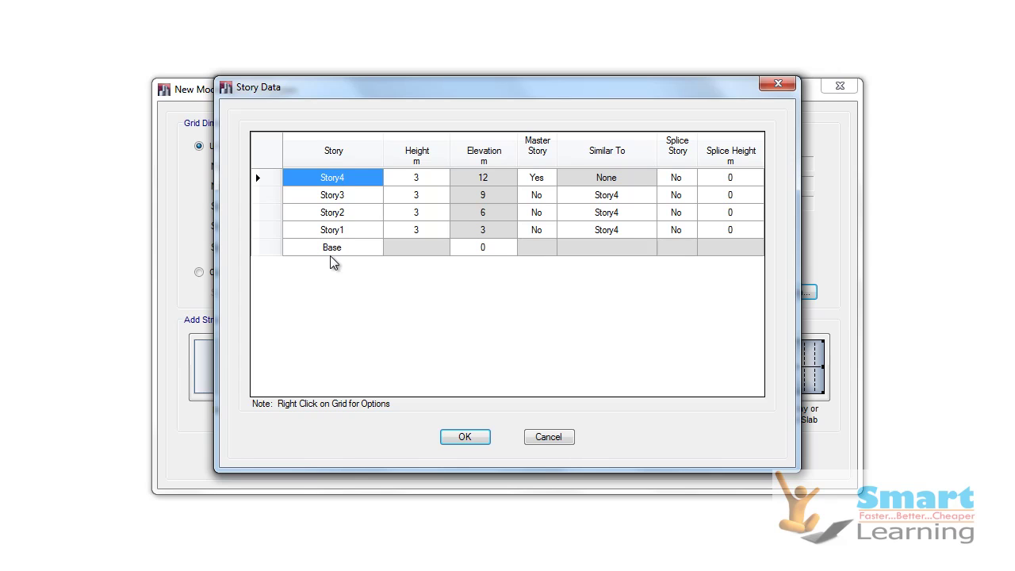
click(547, 437)
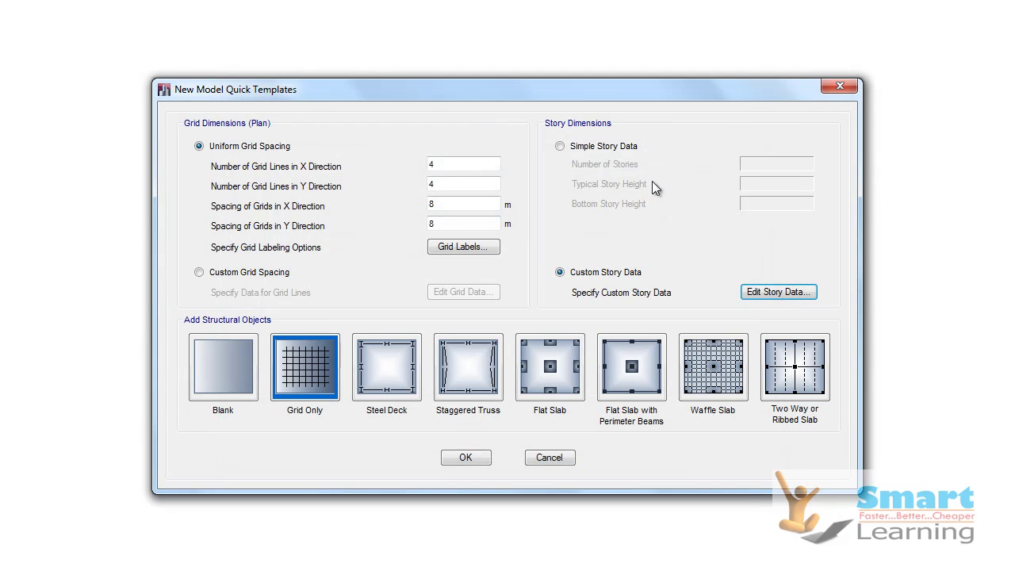
click(608, 147)
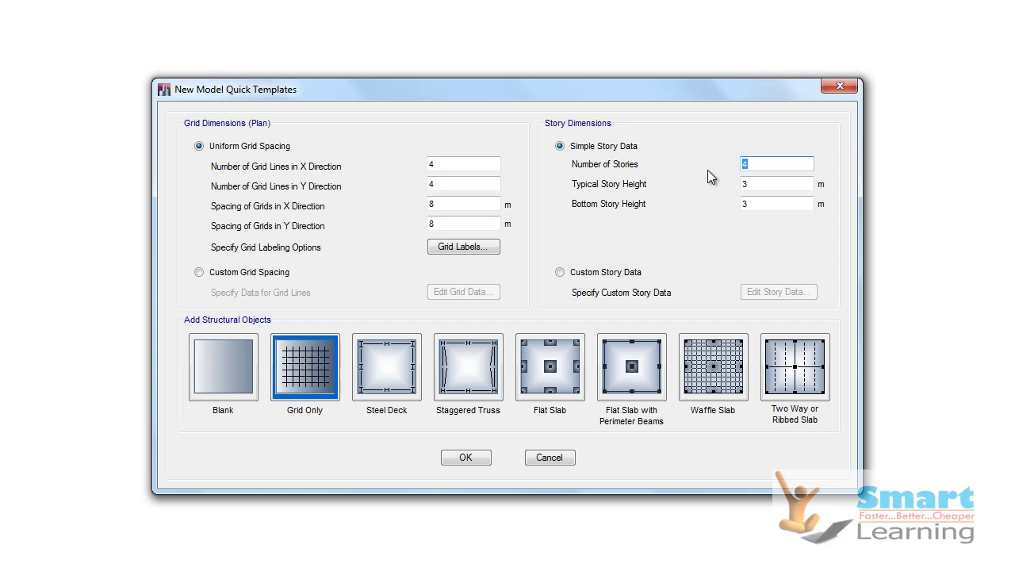
Enter 12 stories with a 3.25 m typical story height and a bottom story height
text(12)
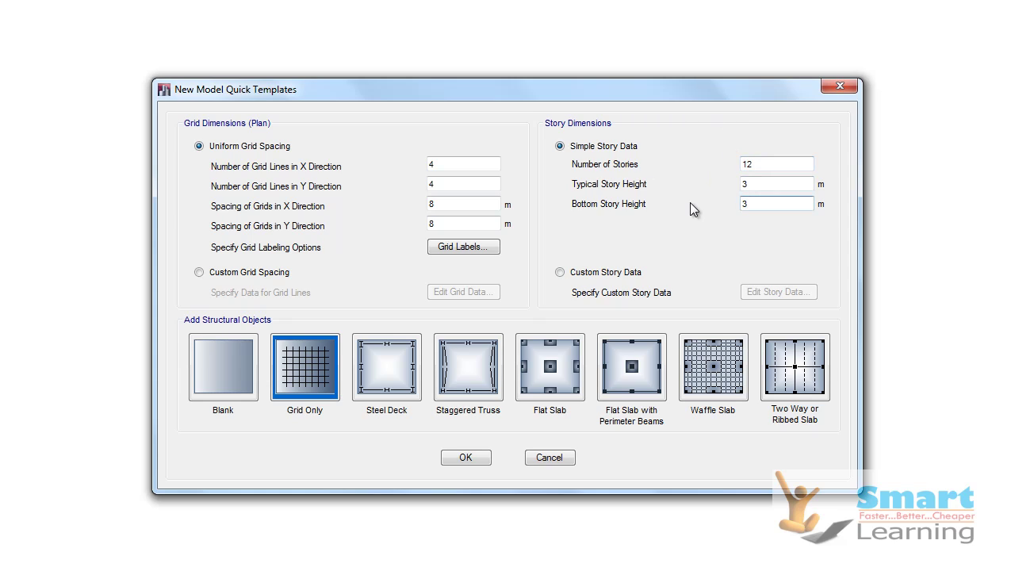
click(752, 184)
key(Tab)
text(1.5)
Switch to custom story data and change Story1's height to 2.5 m
click(607, 274)
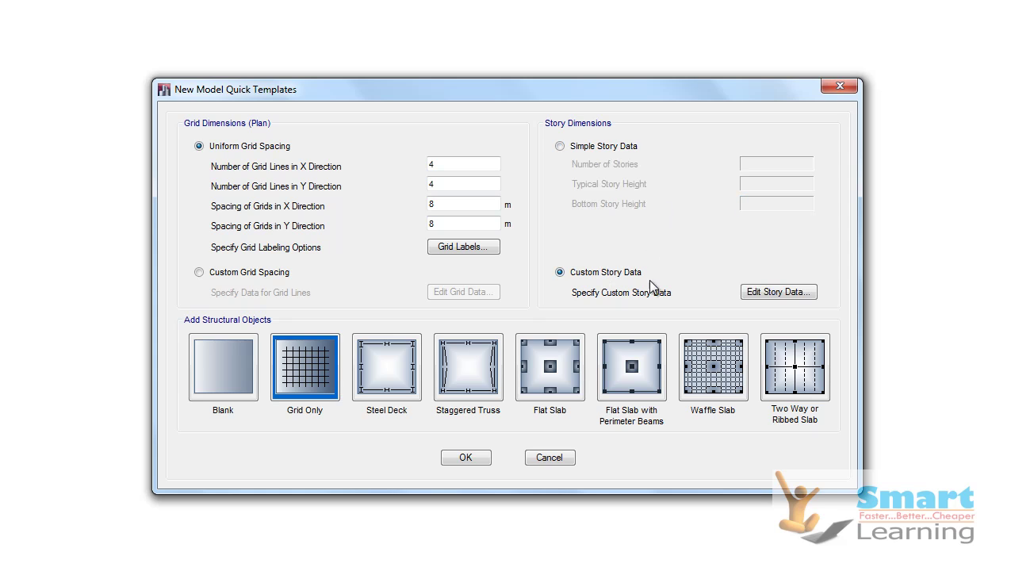
click(775, 292)
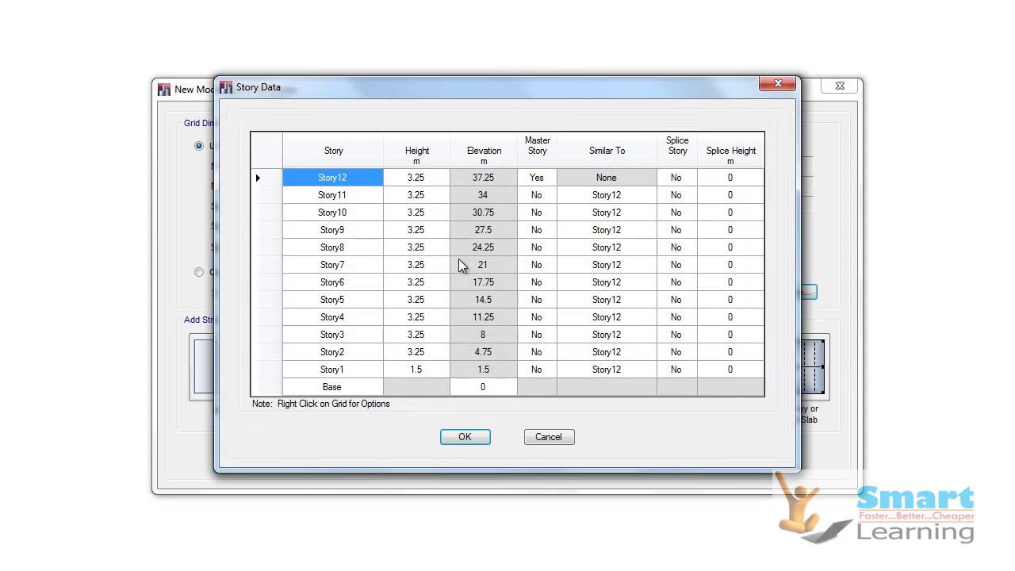
double_click(422, 370)
text(2.5)
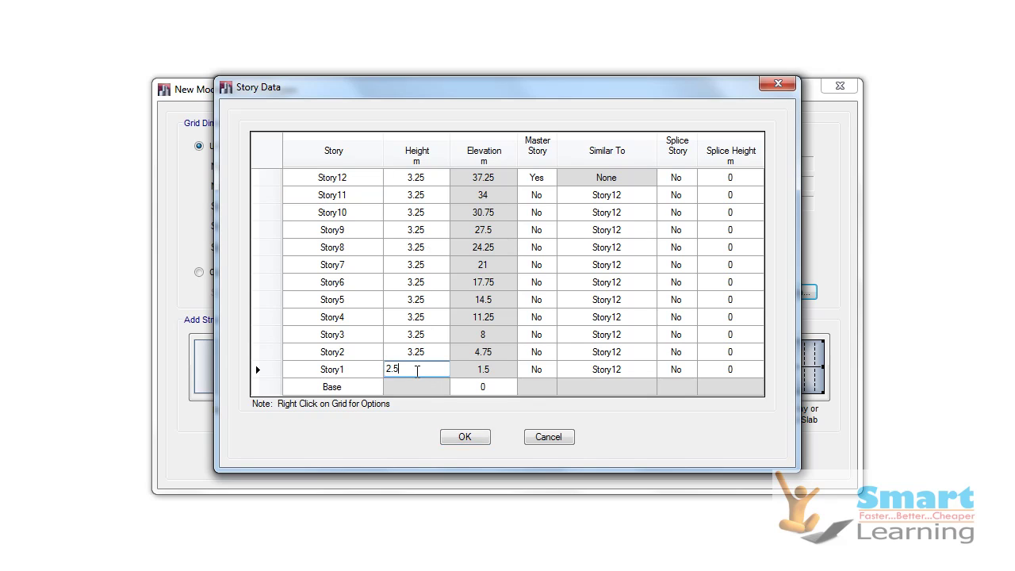
key(Return)
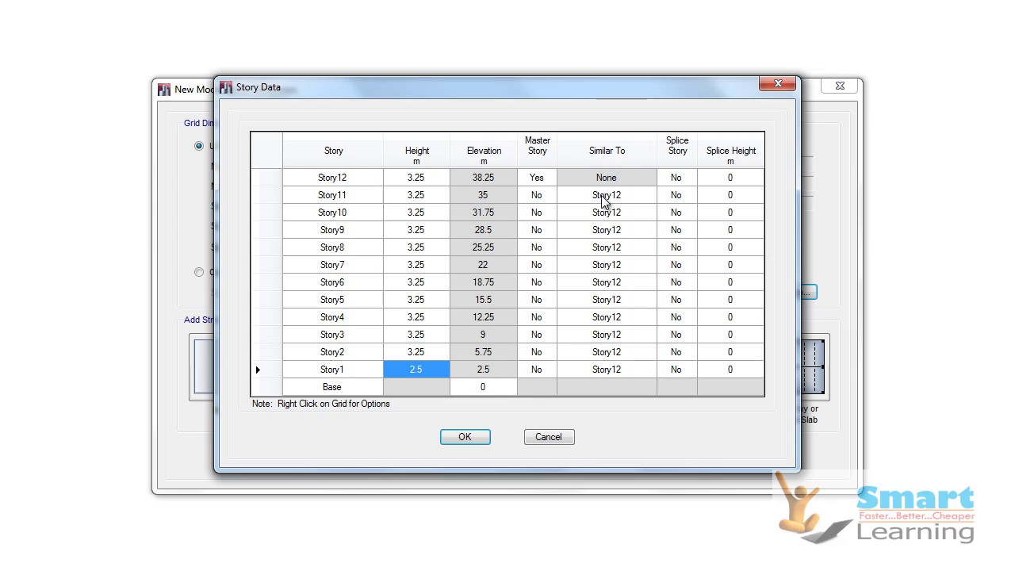
click(332, 352)
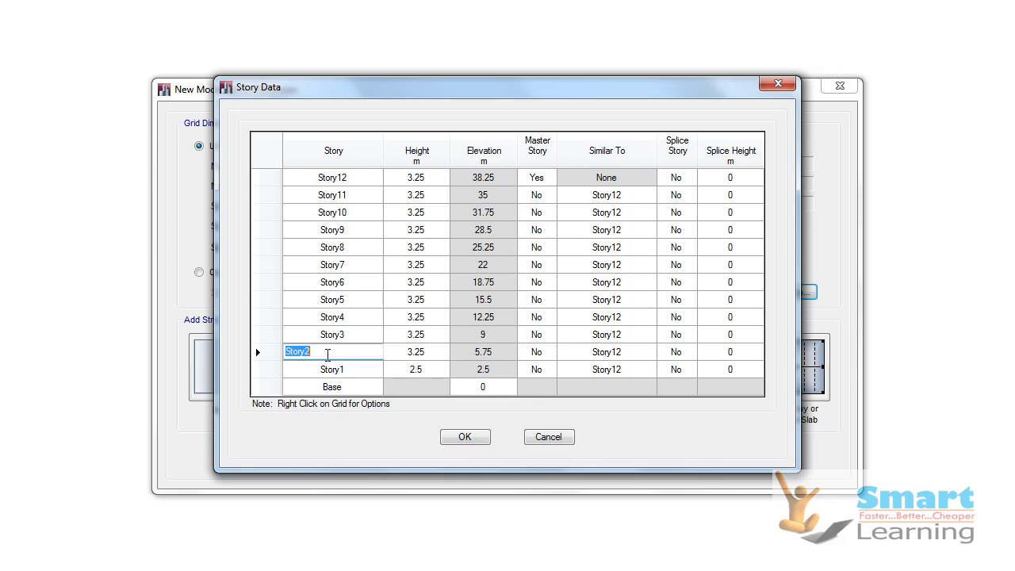
click(618, 352)
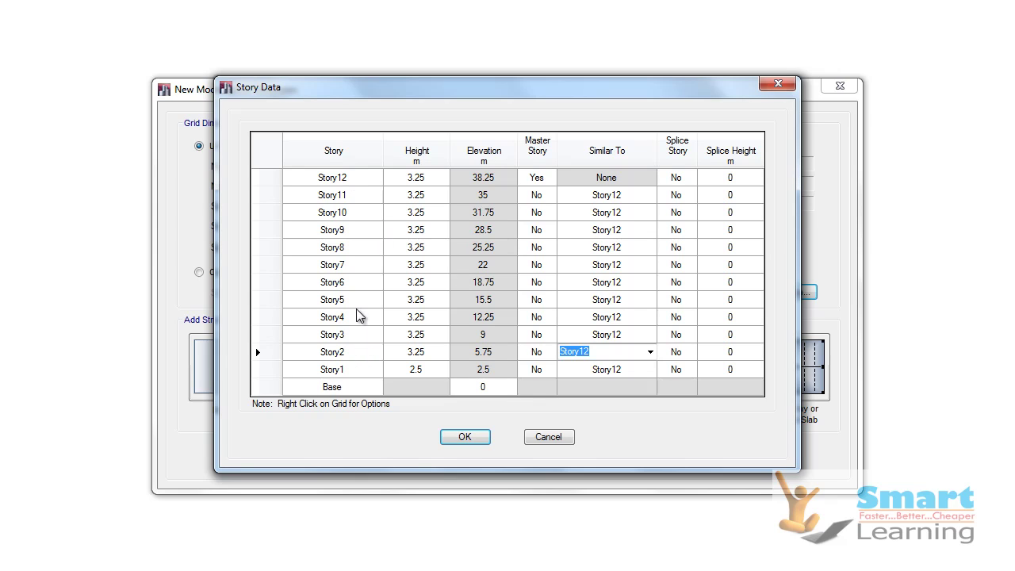
click(648, 353)
click(640, 199)
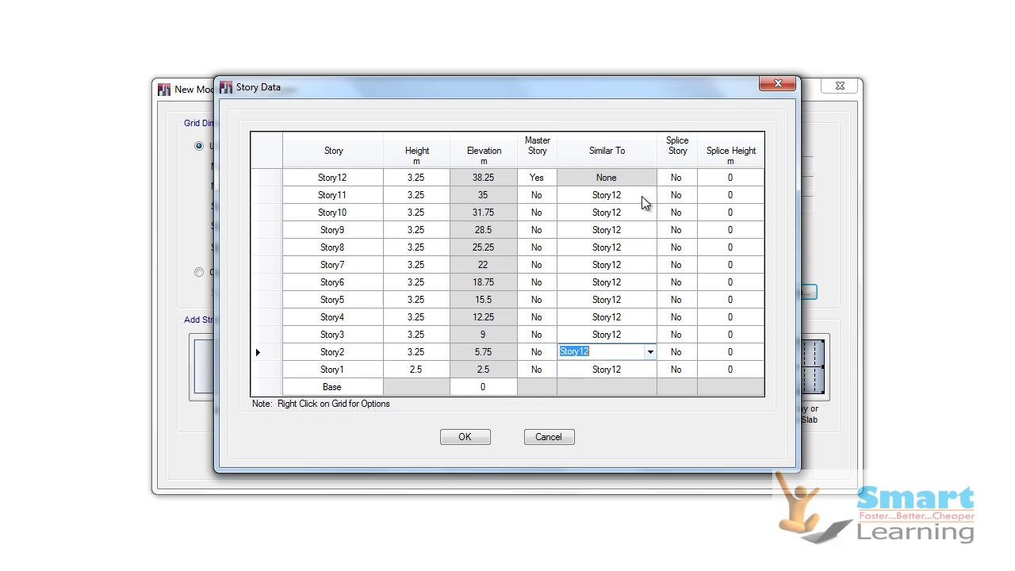
click(650, 195)
click(630, 328)
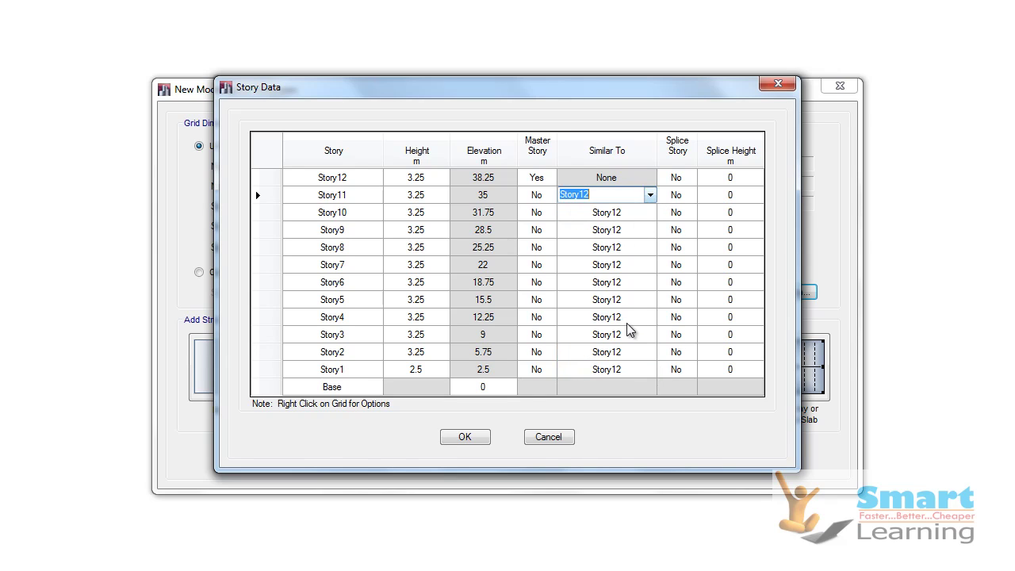
click(650, 317)
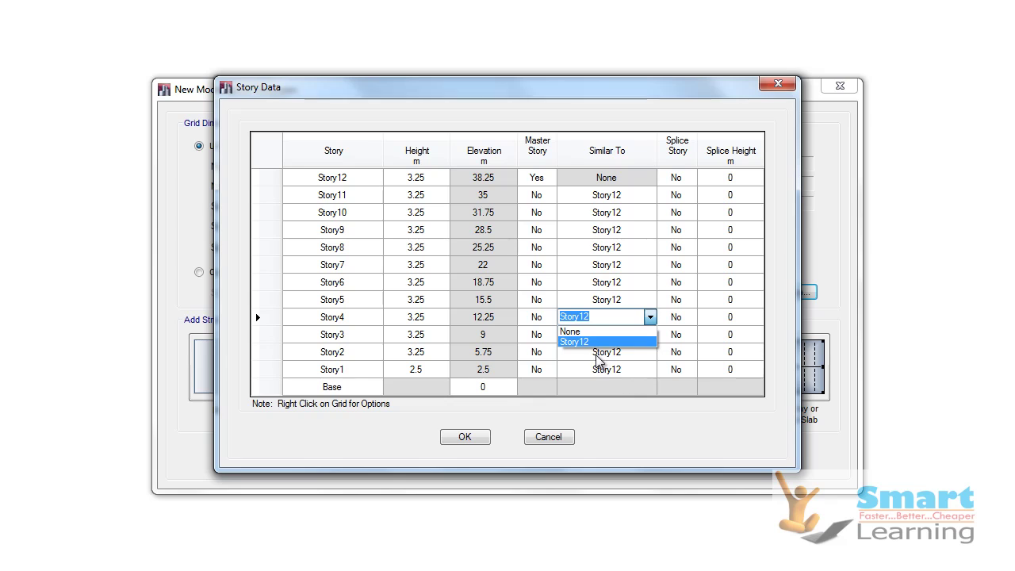
click(638, 341)
click(650, 353)
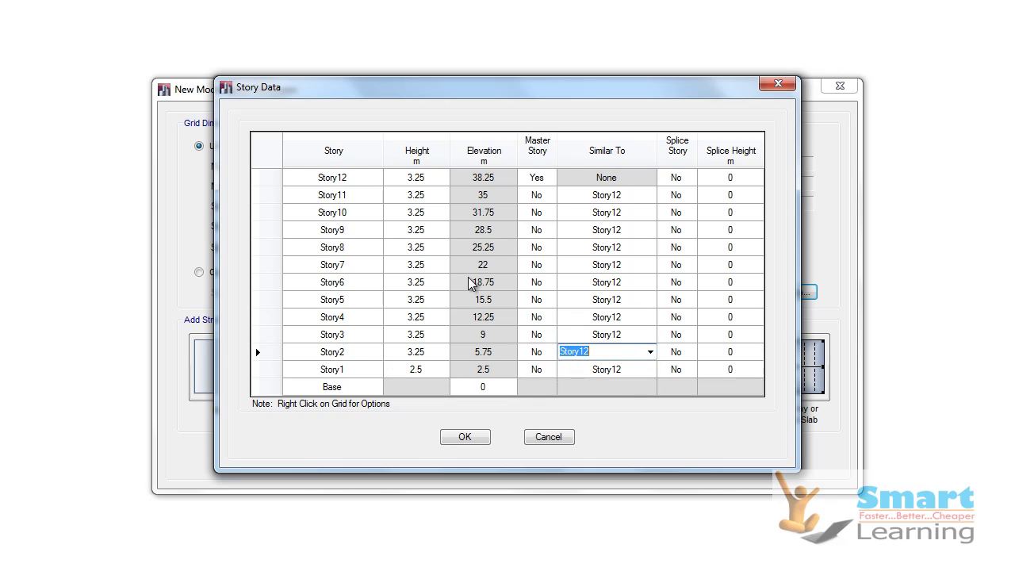
click(337, 384)
click(362, 370)
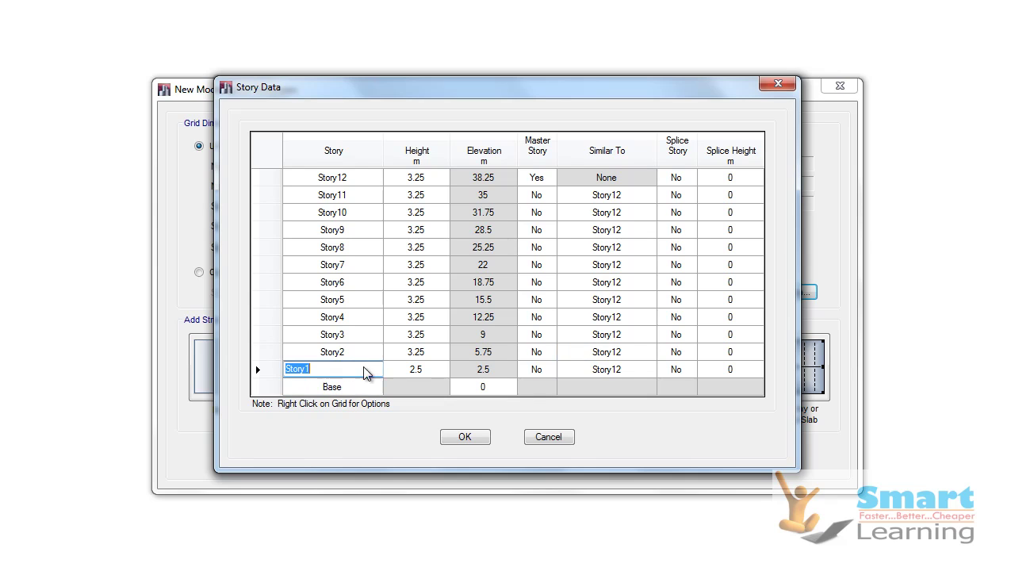
click(419, 369)
click(432, 355)
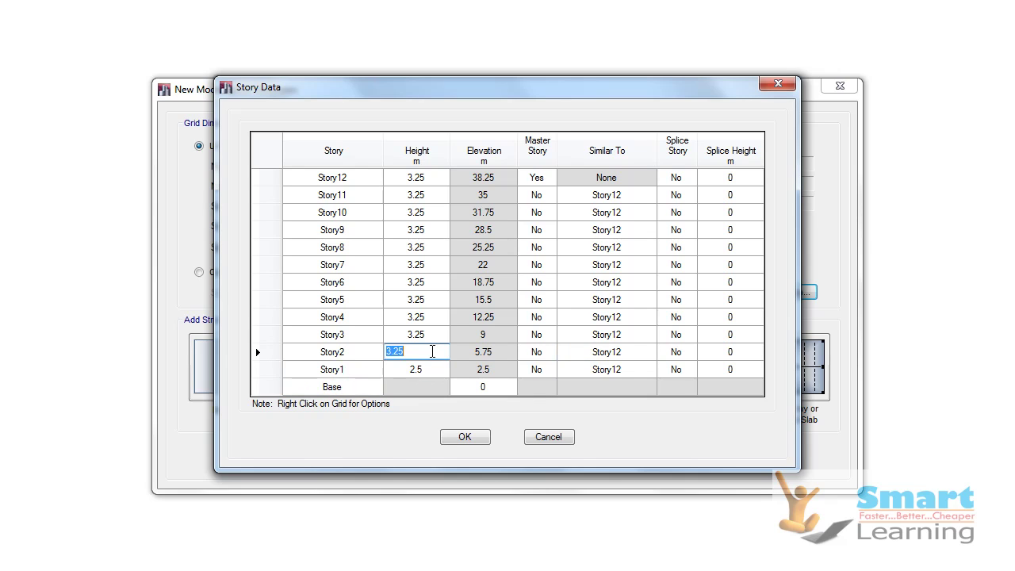
click(433, 335)
click(435, 317)
click(426, 297)
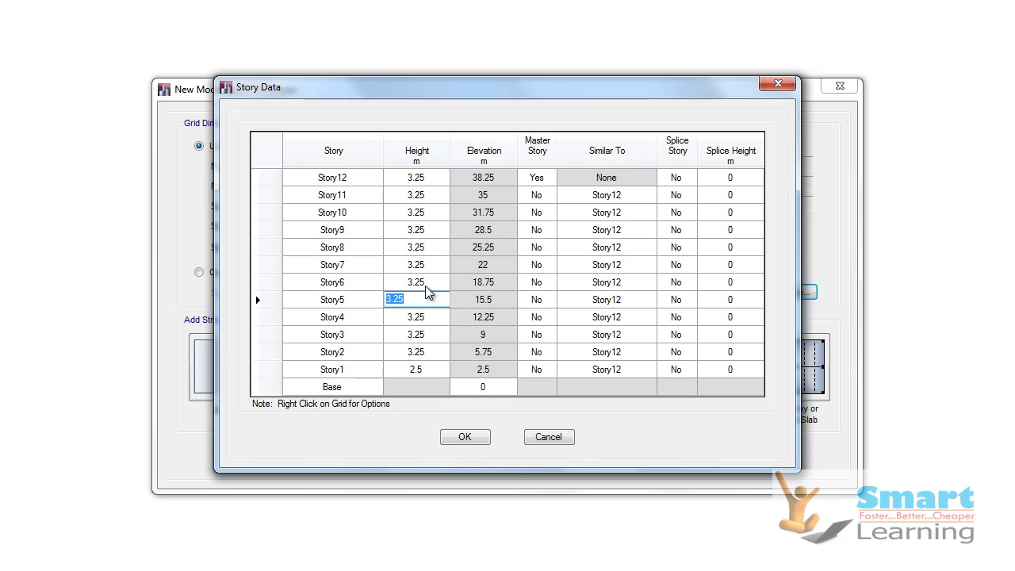
click(425, 265)
click(423, 246)
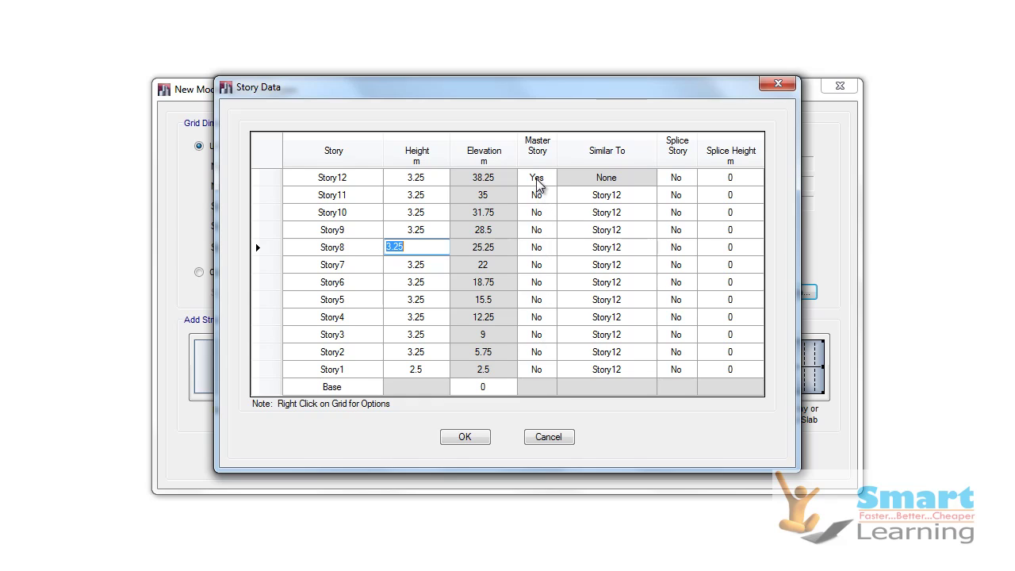
Set Story2's Master Story to Yes
click(545, 335)
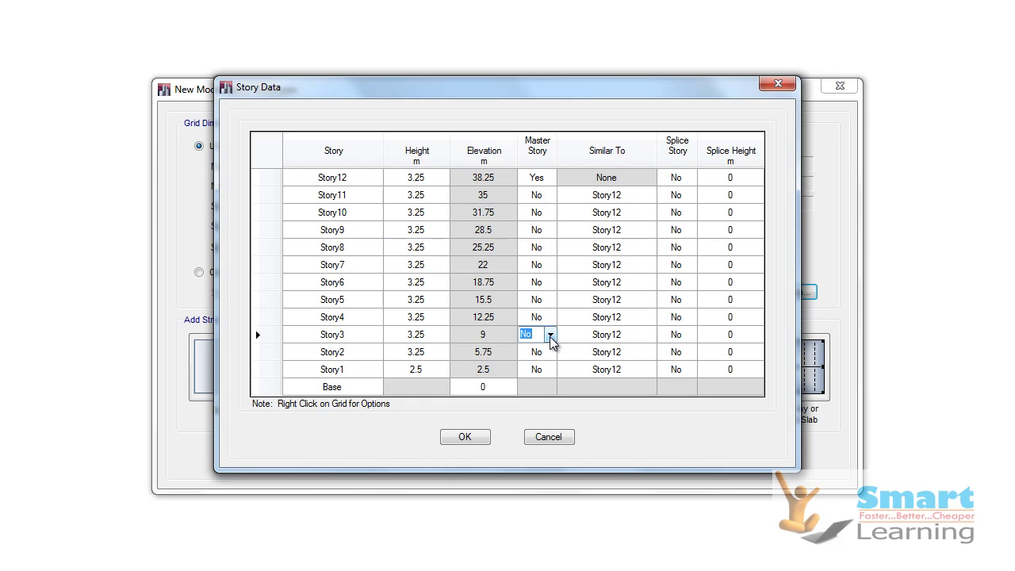
click(545, 354)
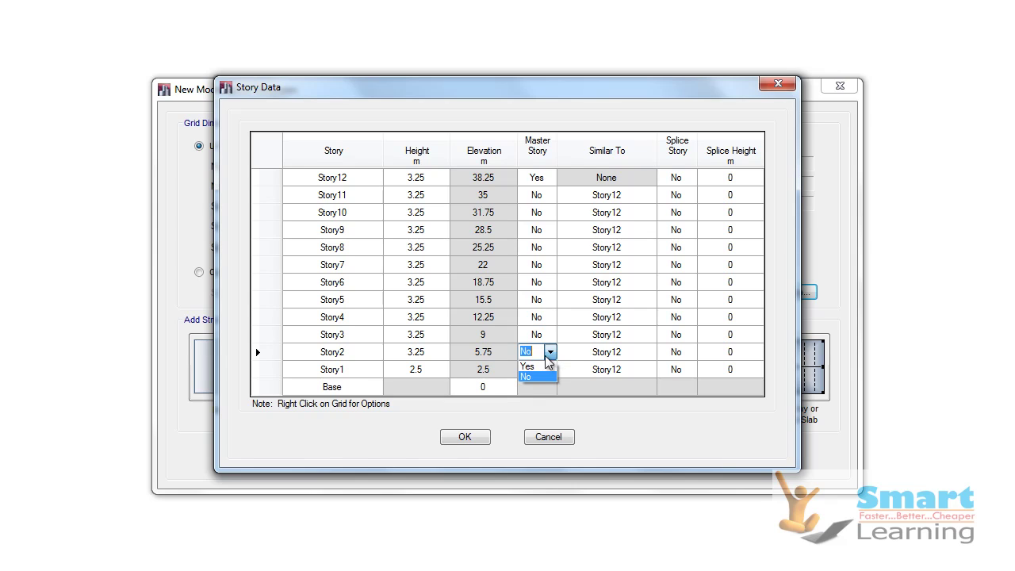
click(538, 370)
key(Up)
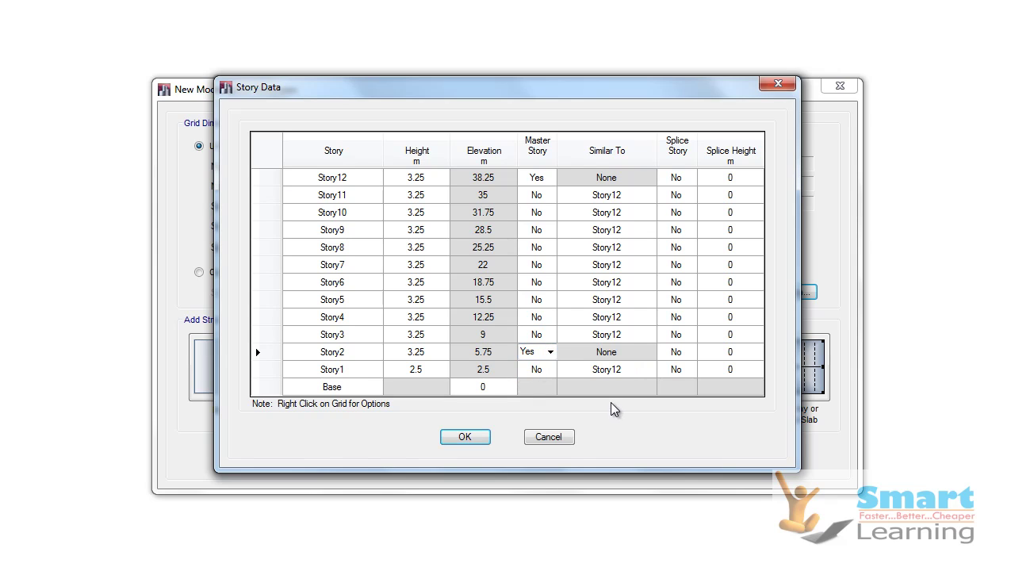
Set Story12's Master Story to No
click(632, 335)
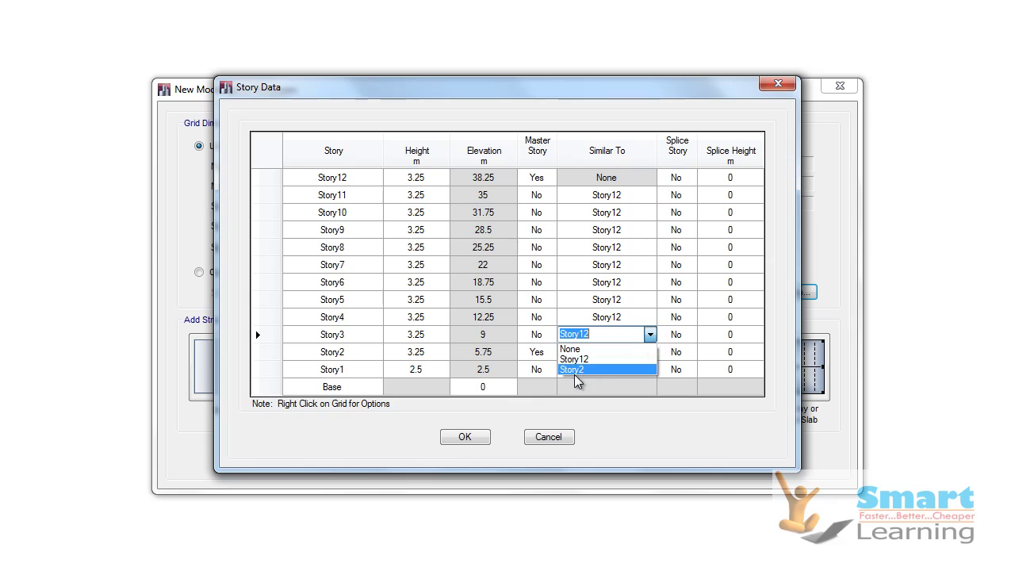
click(589, 387)
click(539, 177)
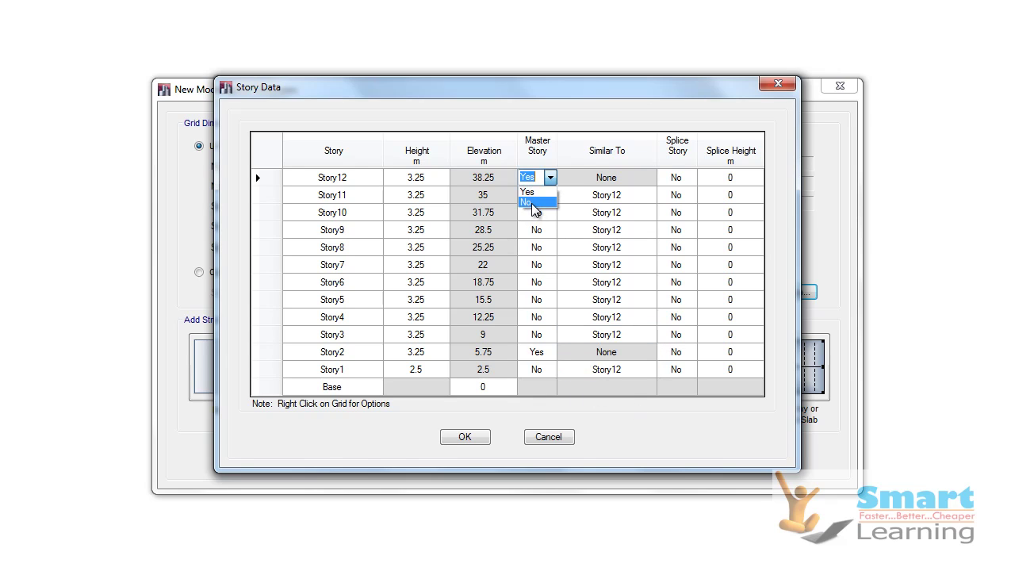
click(533, 205)
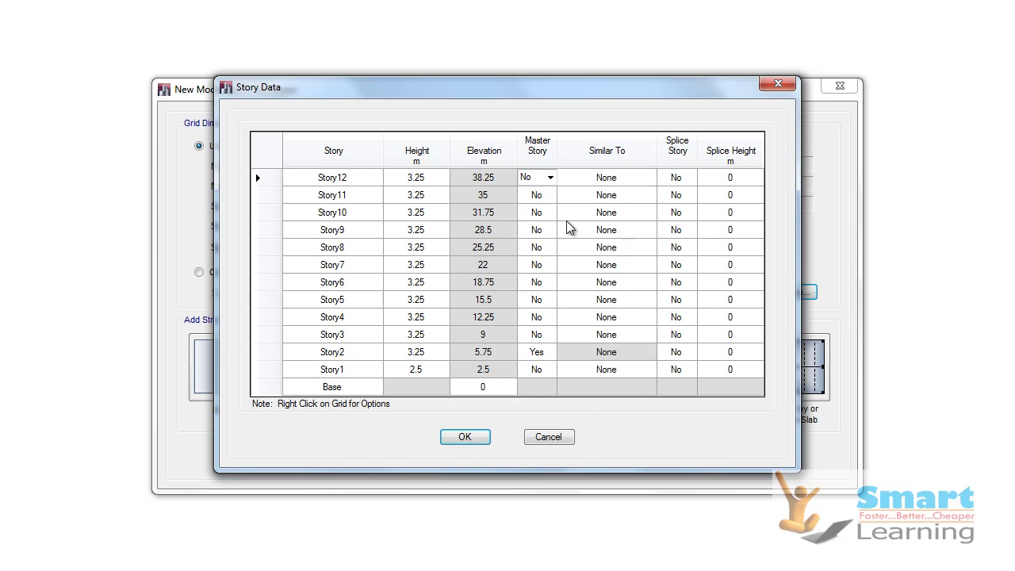
Set Stories 3 through 6 similar to Story2
click(618, 337)
click(650, 334)
click(600, 361)
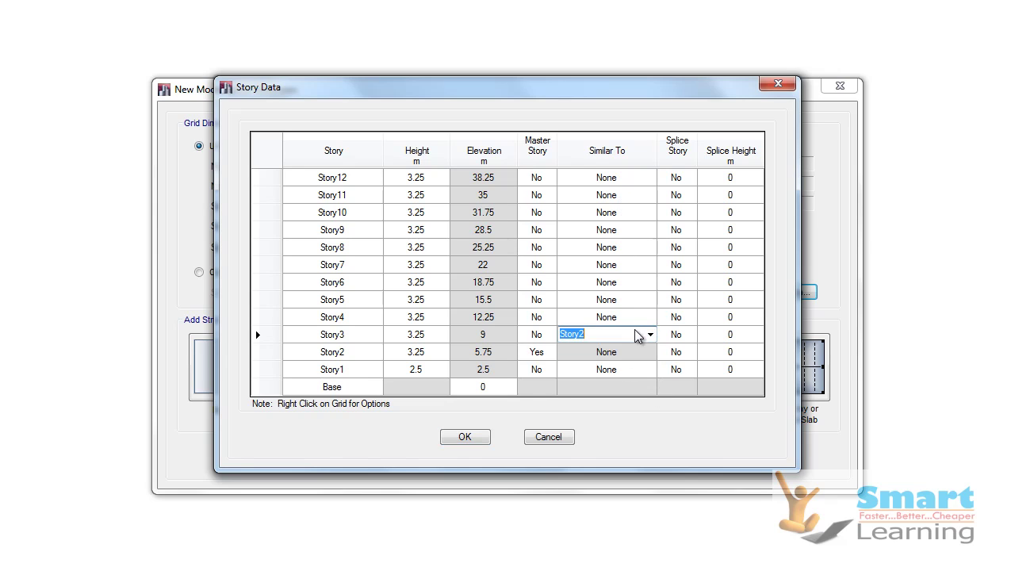
click(642, 317)
click(602, 344)
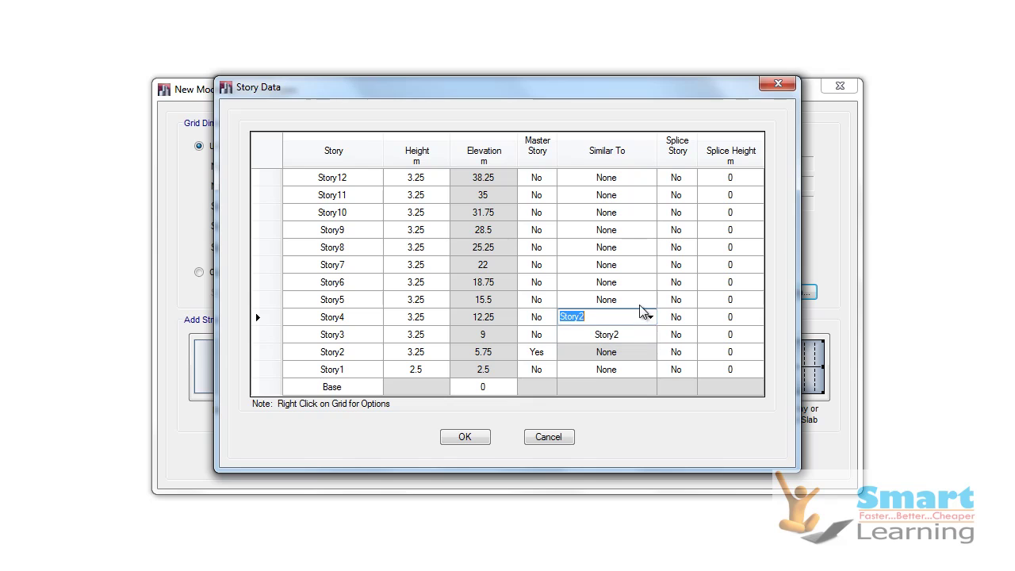
click(645, 300)
click(602, 326)
click(647, 283)
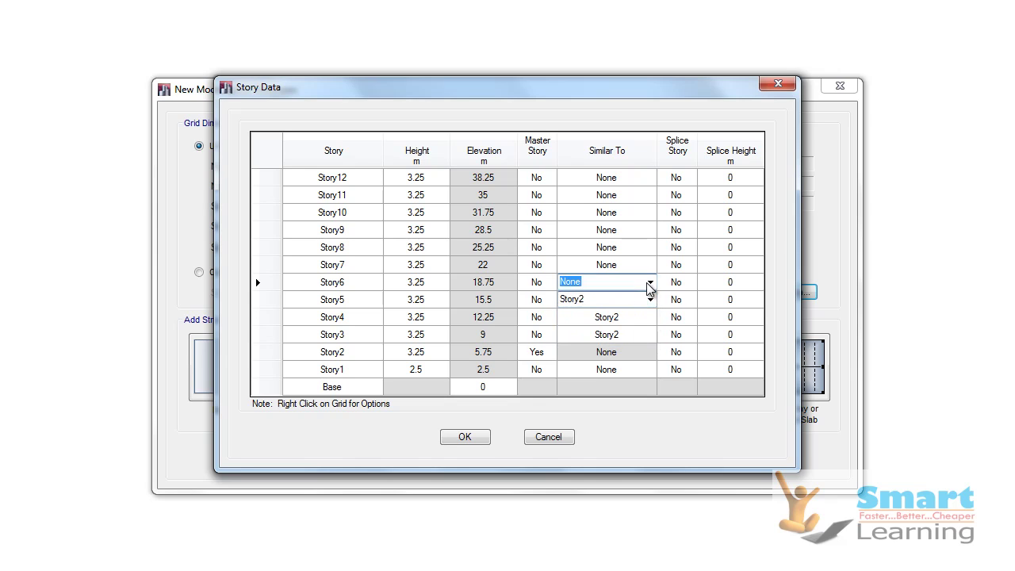
click(649, 283)
click(607, 305)
click(644, 268)
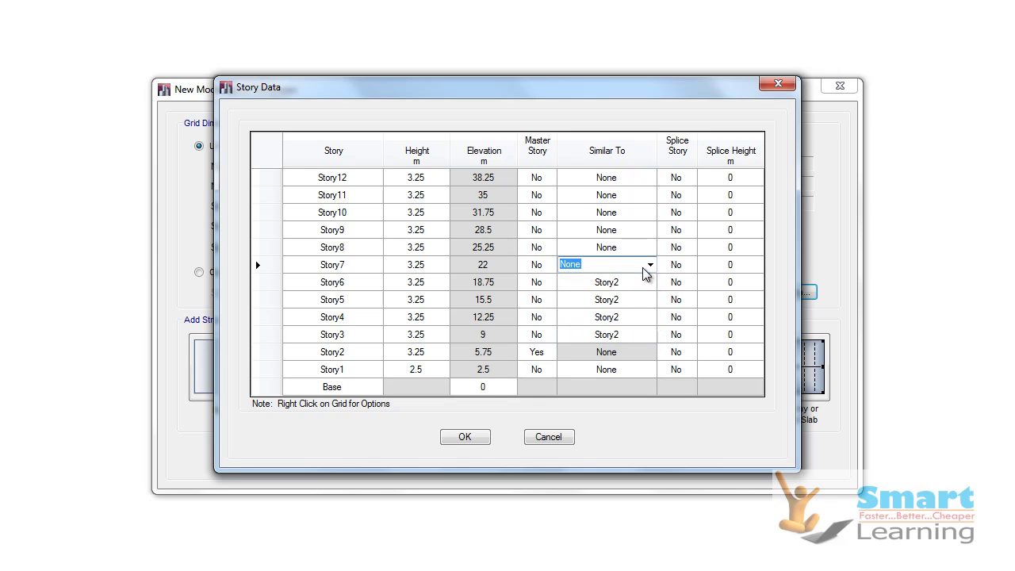
Set Stories 7 through 12 similar to Story2
click(602, 283)
click(646, 248)
click(649, 247)
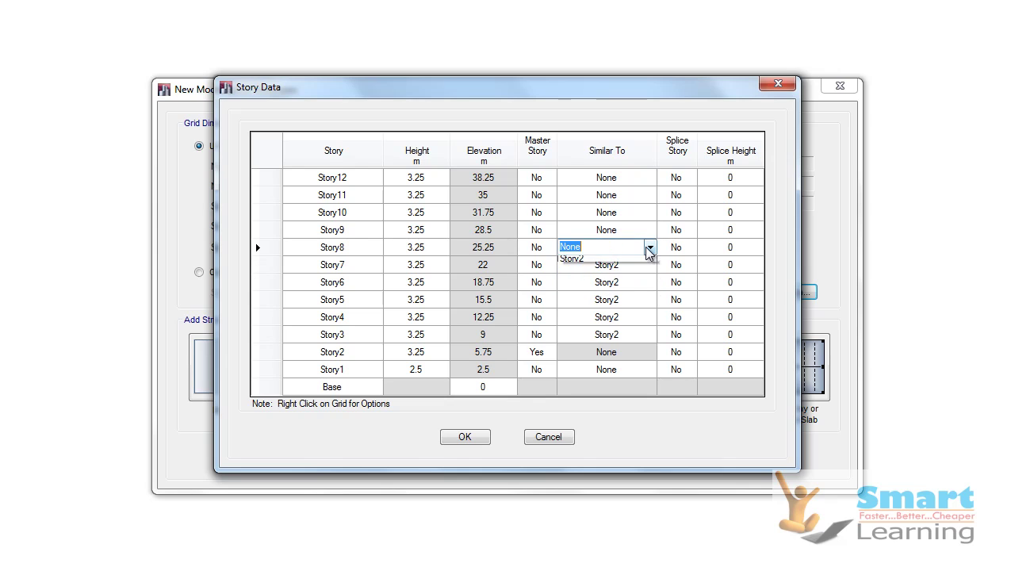
click(600, 274)
click(646, 230)
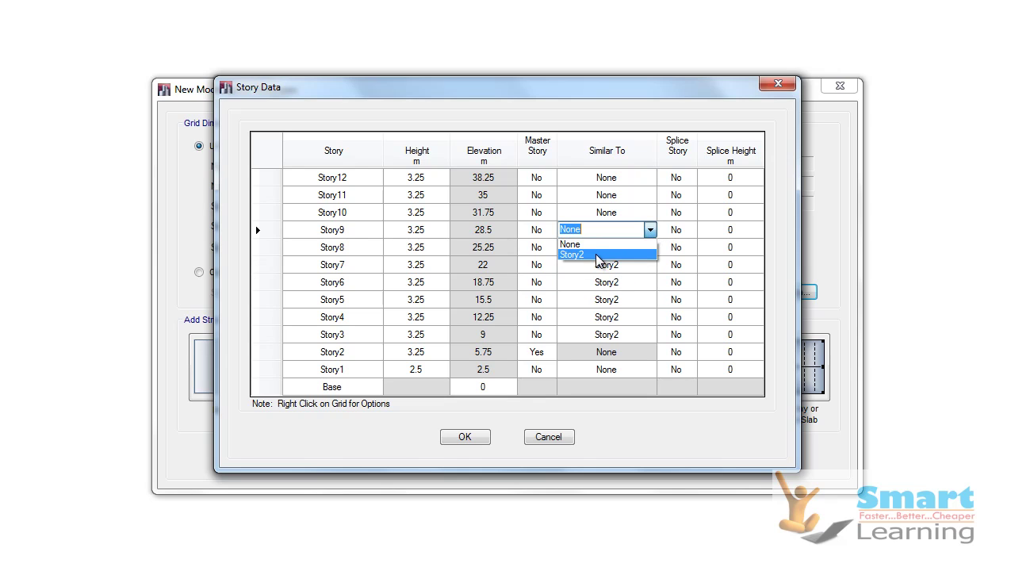
click(599, 255)
click(646, 212)
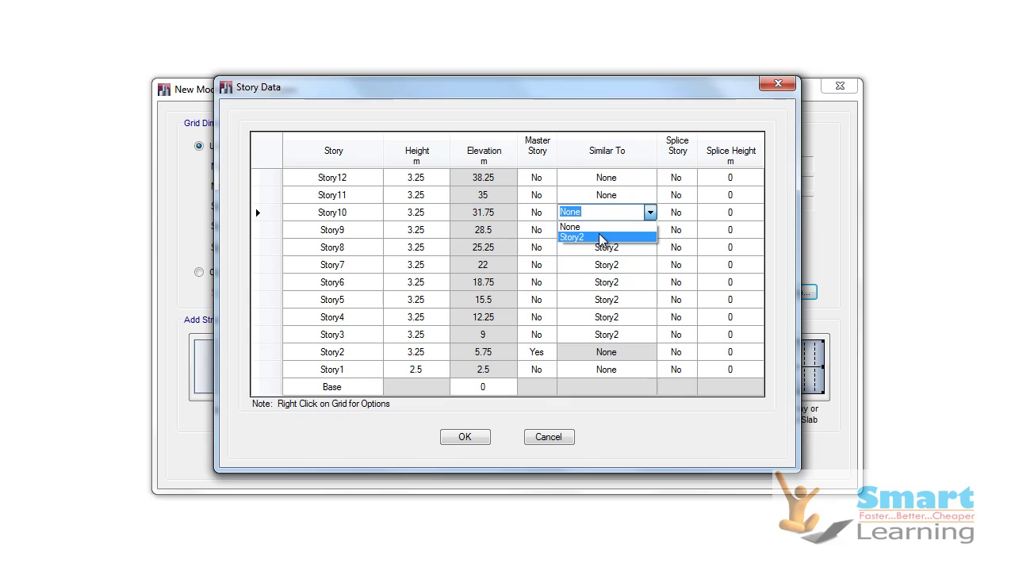
click(600, 238)
click(646, 195)
click(600, 220)
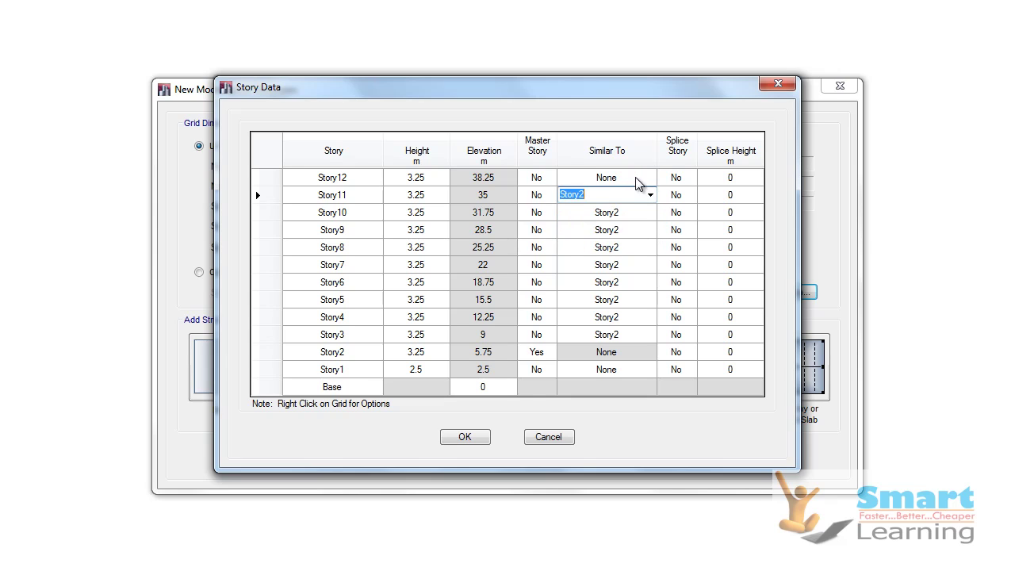
click(646, 177)
click(600, 203)
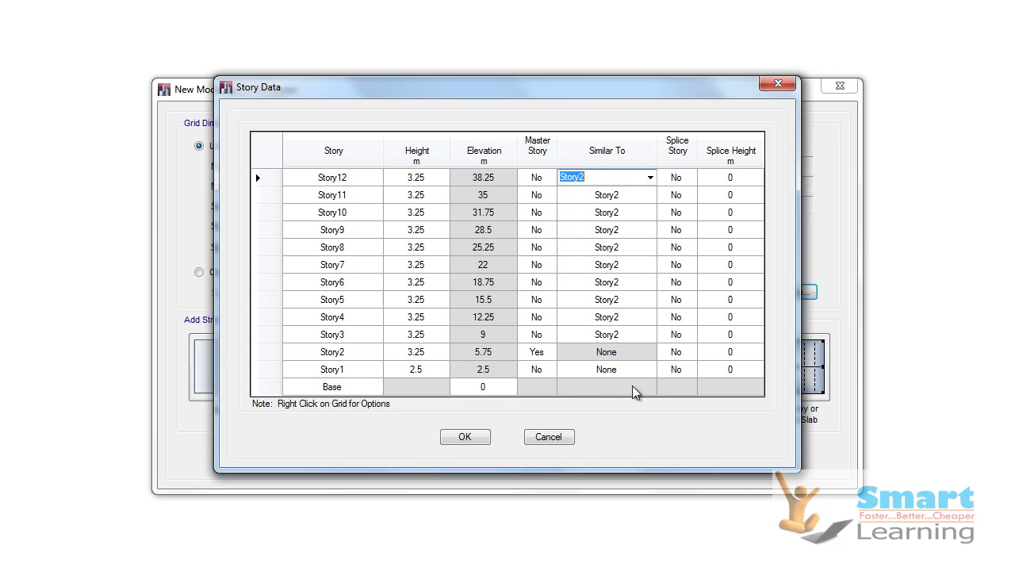
Review the story table and keep Story7 similar to Story2
click(607, 372)
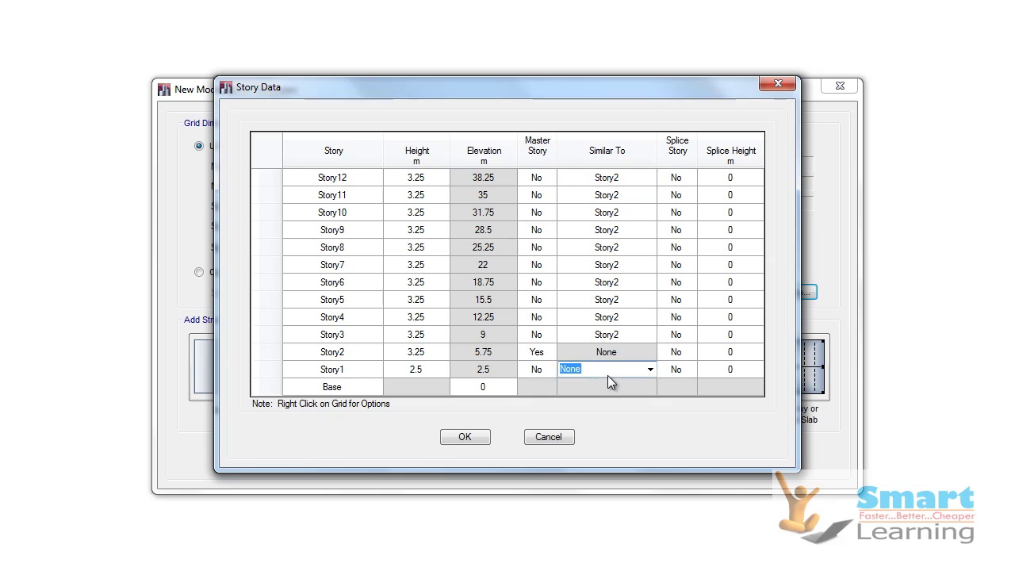
click(339, 353)
click(342, 336)
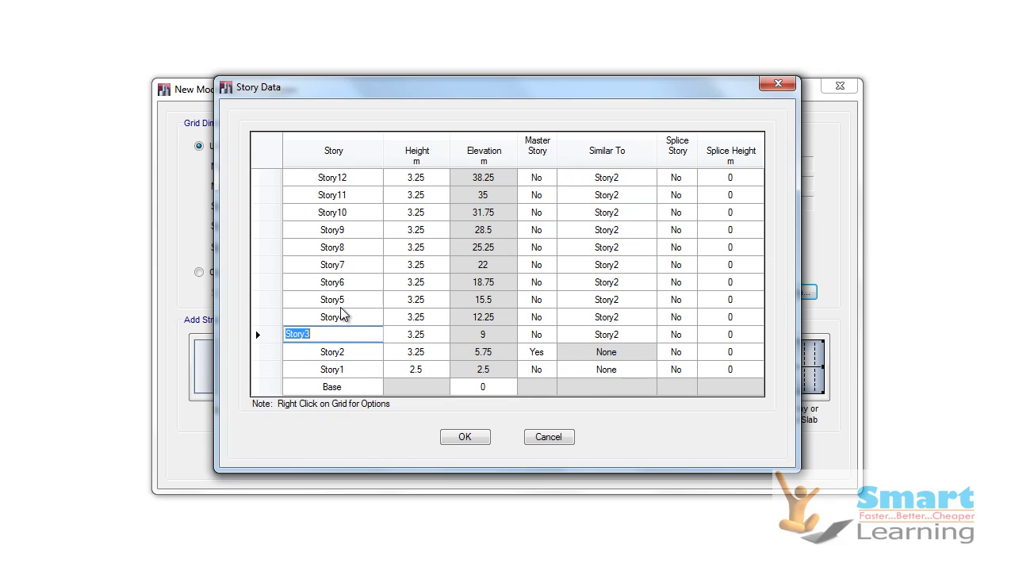
click(347, 298)
click(344, 264)
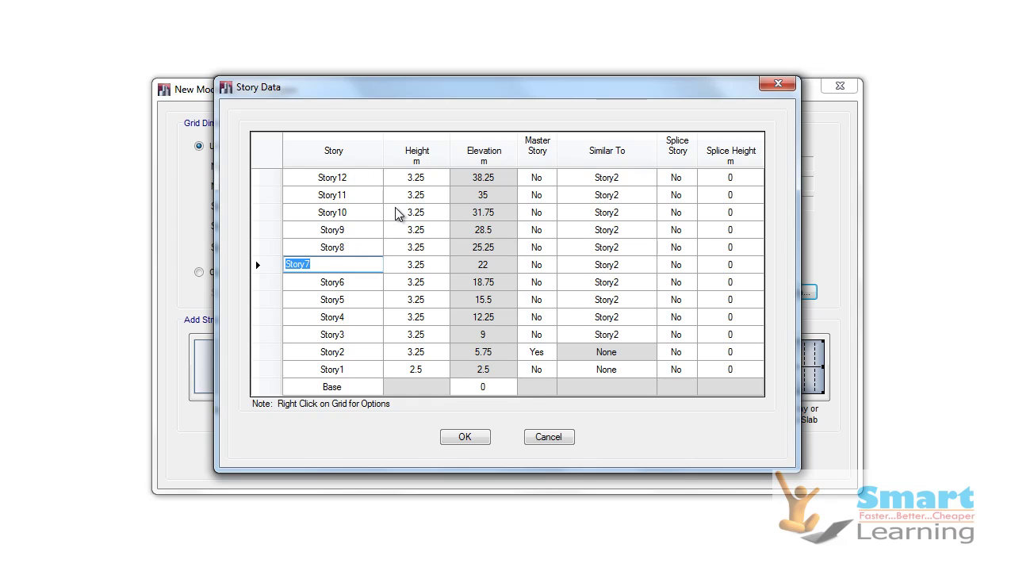
click(620, 268)
click(650, 265)
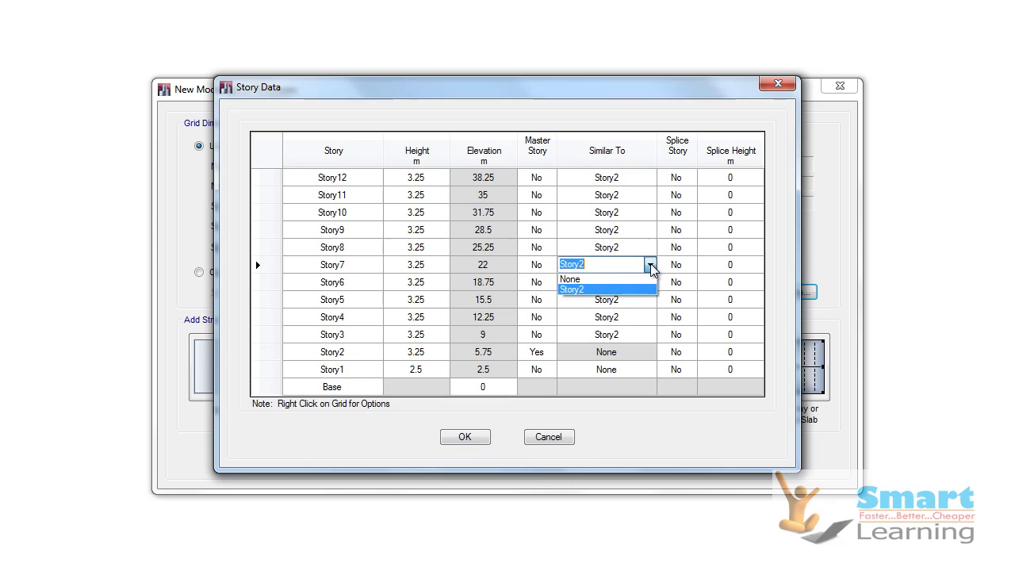
click(589, 287)
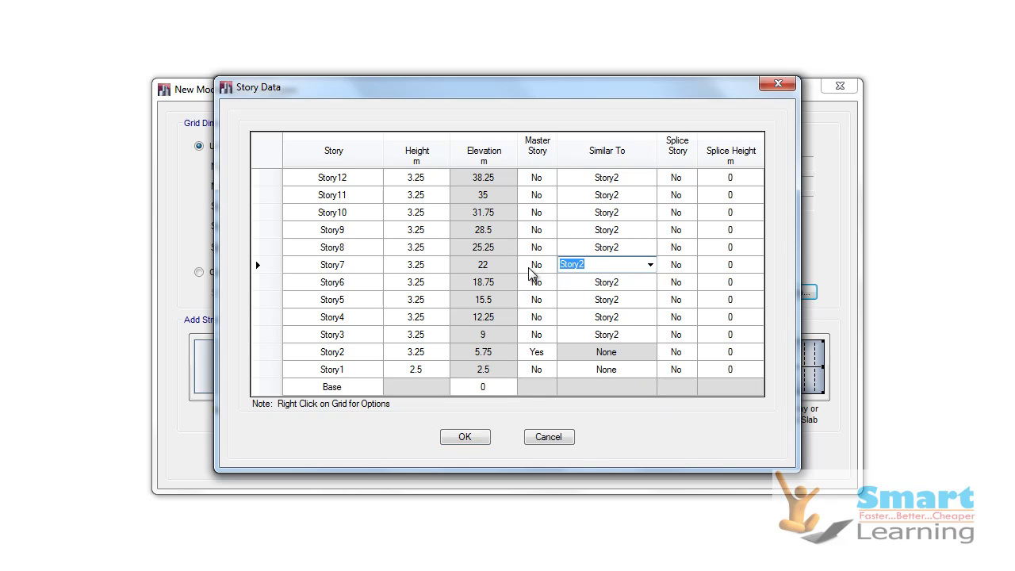
Set Story11's Splice Story to Yes
click(682, 179)
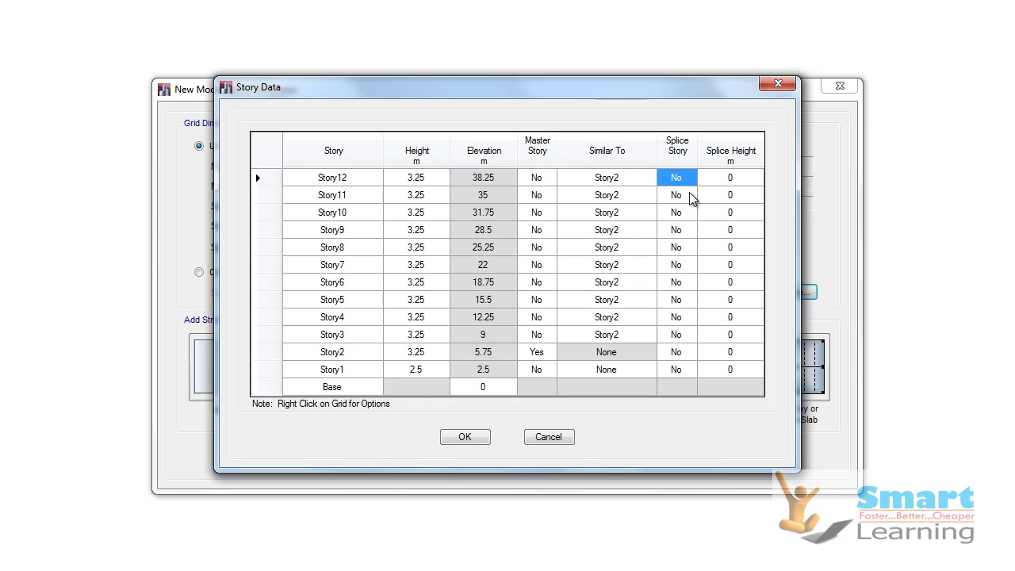
click(690, 196)
click(691, 195)
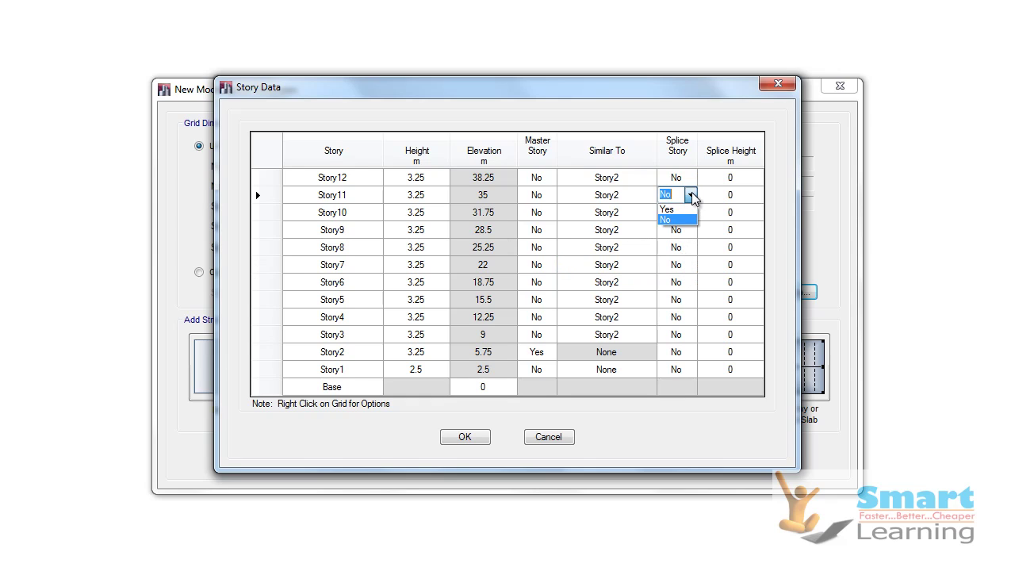
click(680, 210)
click(717, 387)
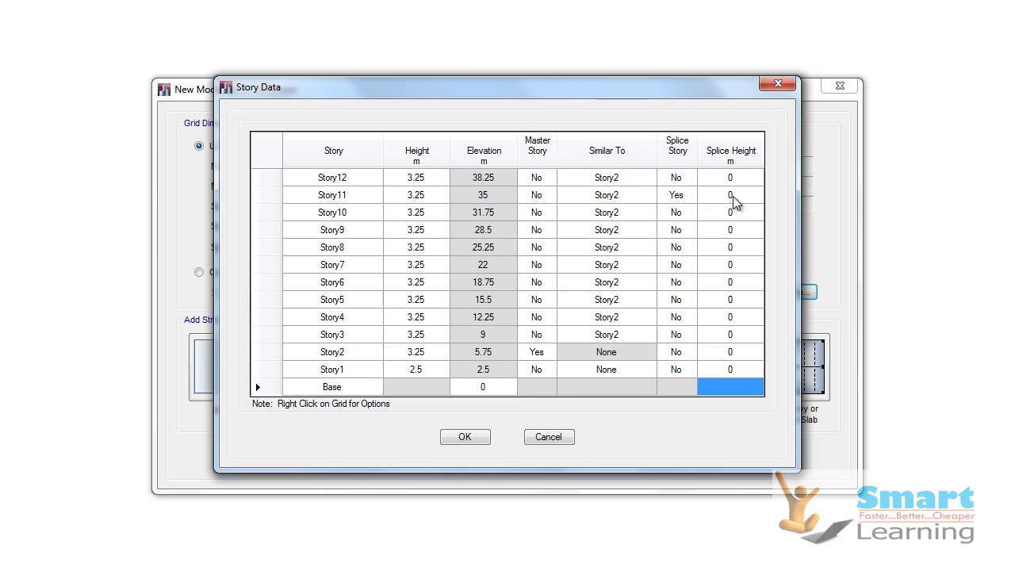
Give Story11 a splice height of 1.5 m
click(730, 195)
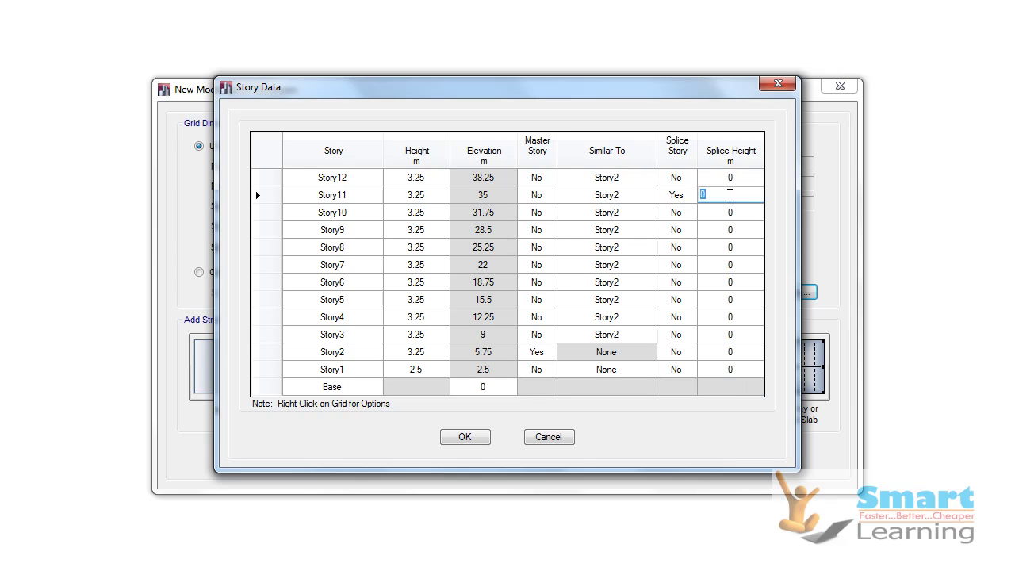
text(1)
key(Return)
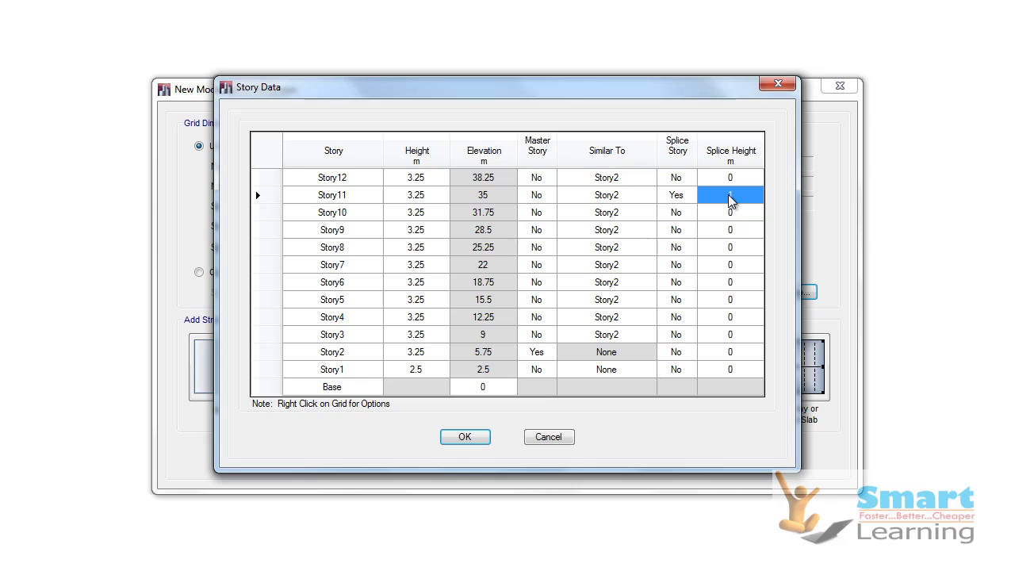
click(729, 195)
text(1.5)
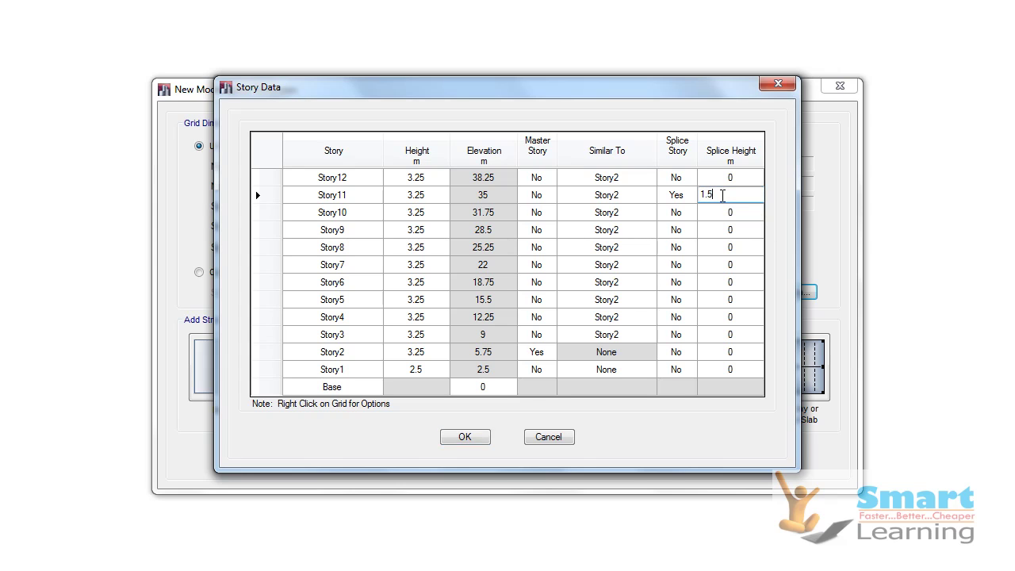
key(Return)
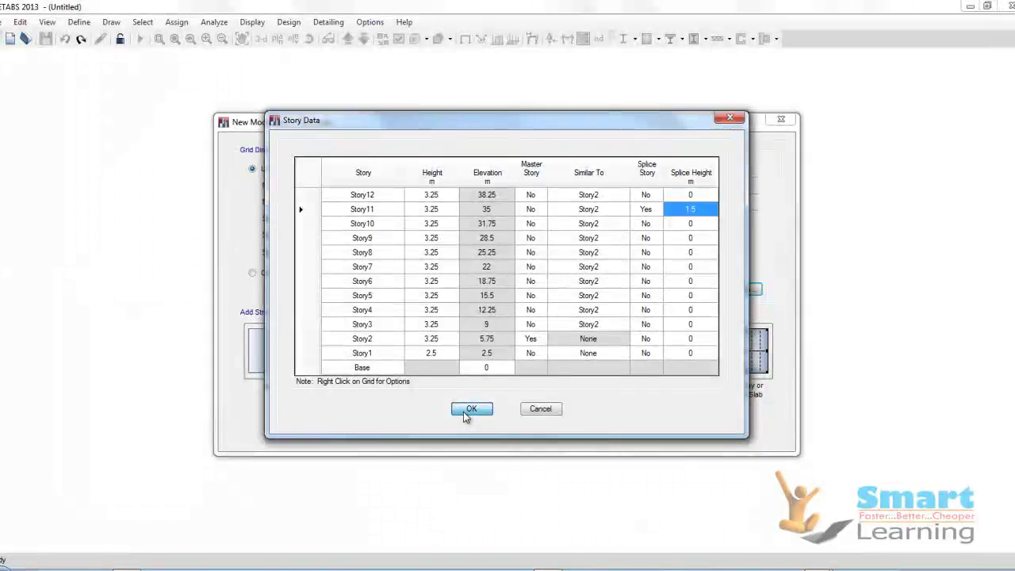
Create the model from the story data and show the Base plan in the right view
click(459, 438)
click(476, 427)
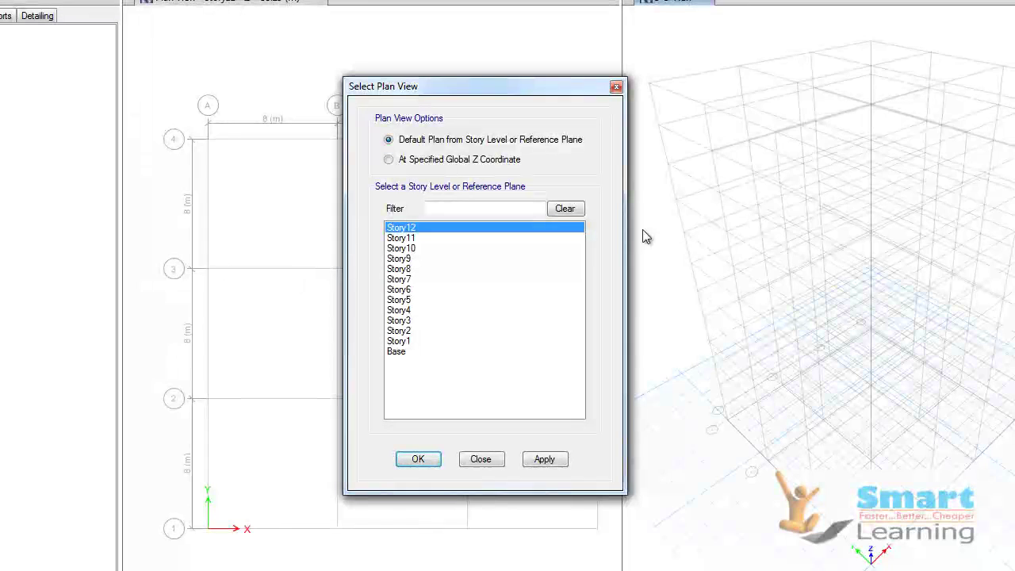
click(396, 351)
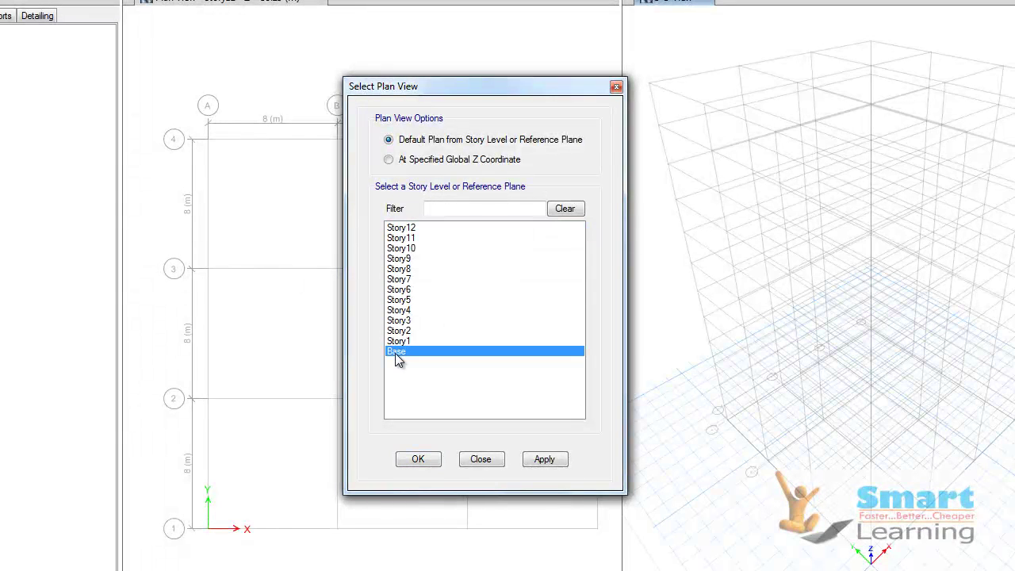
click(537, 461)
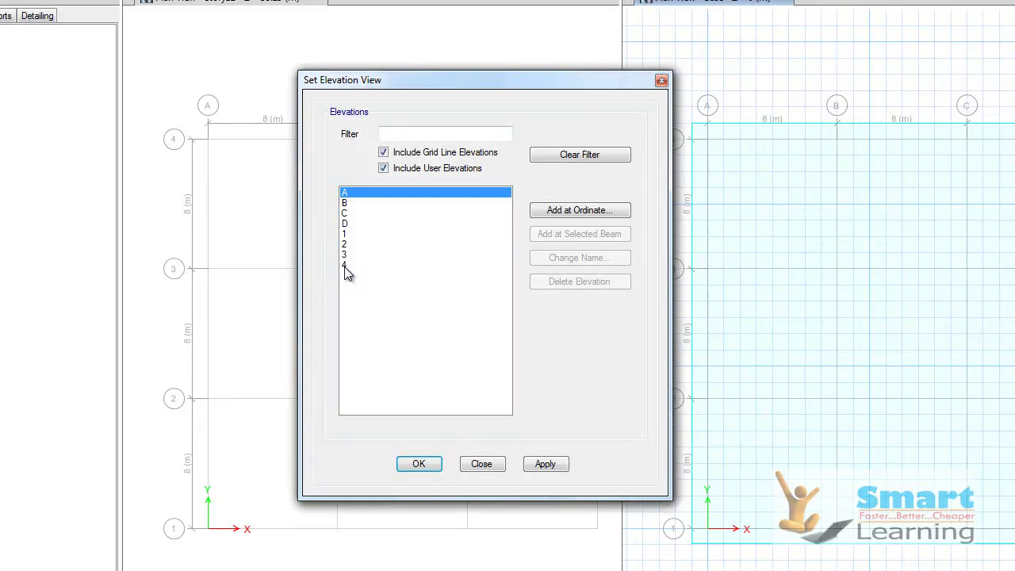
Show the elevation view along grid line 1
click(347, 236)
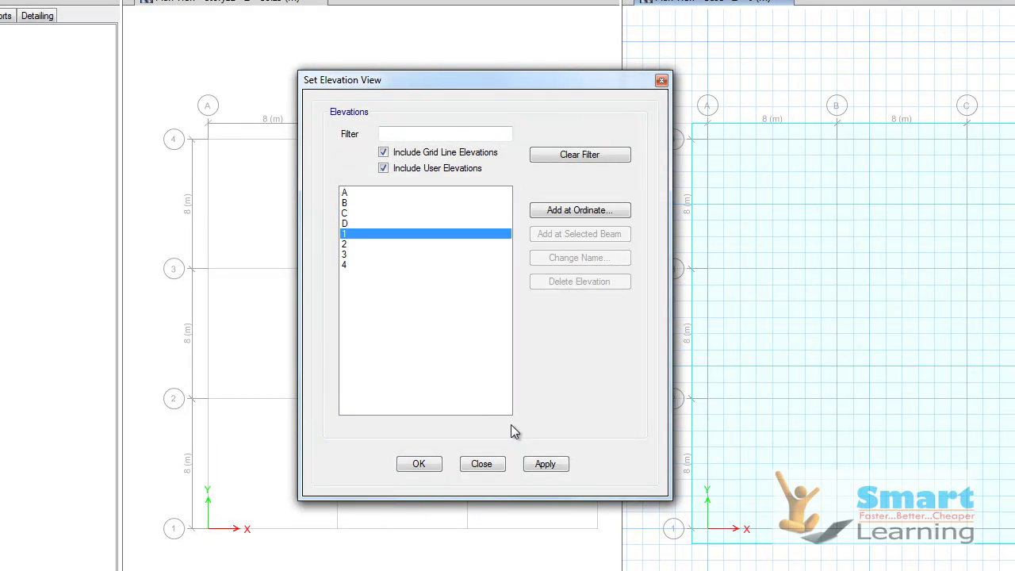
click(551, 466)
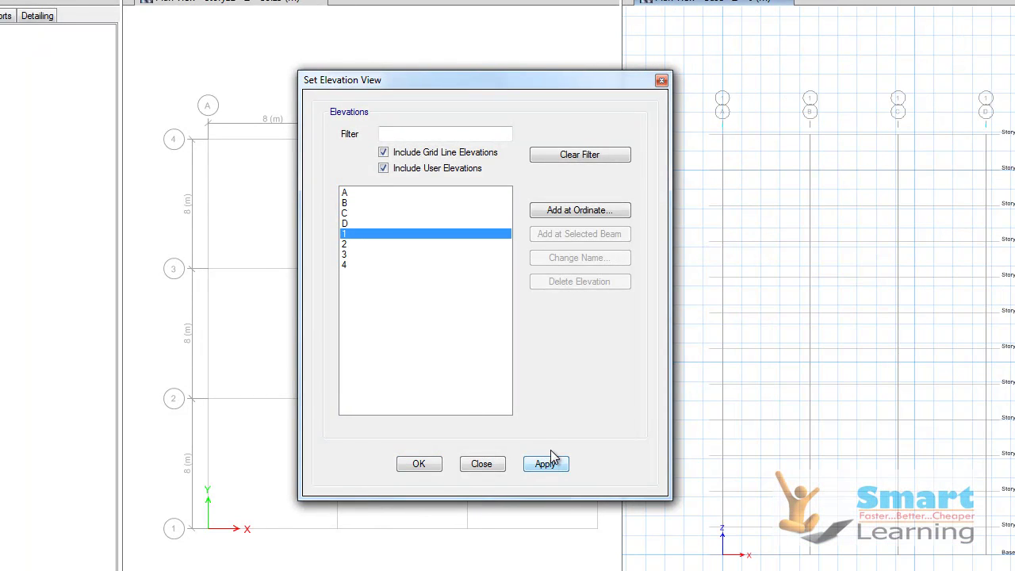
click(428, 466)
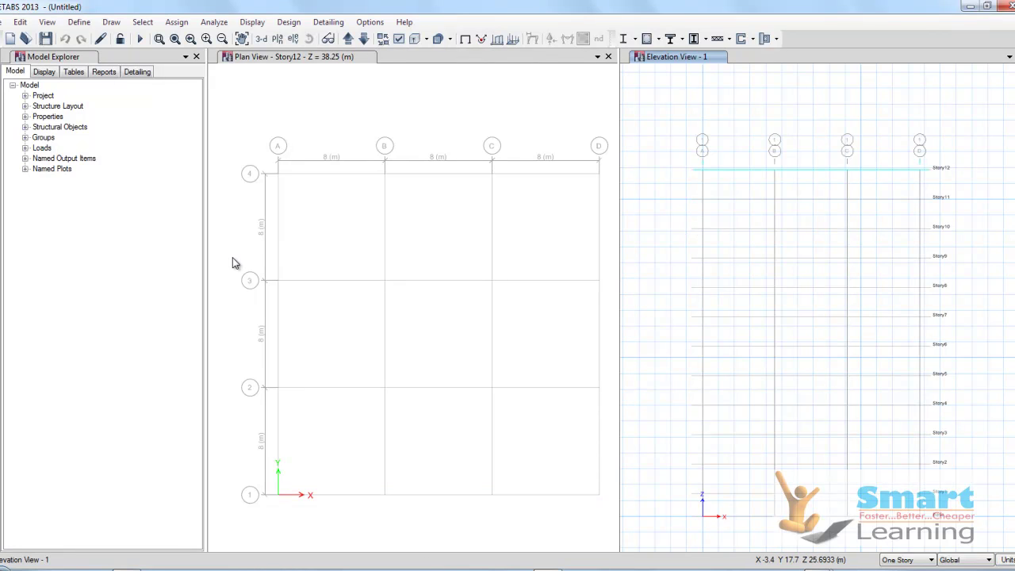
Open Edit Stories from Model Explorer's Stories node and bring up the table's row options
click(25, 106)
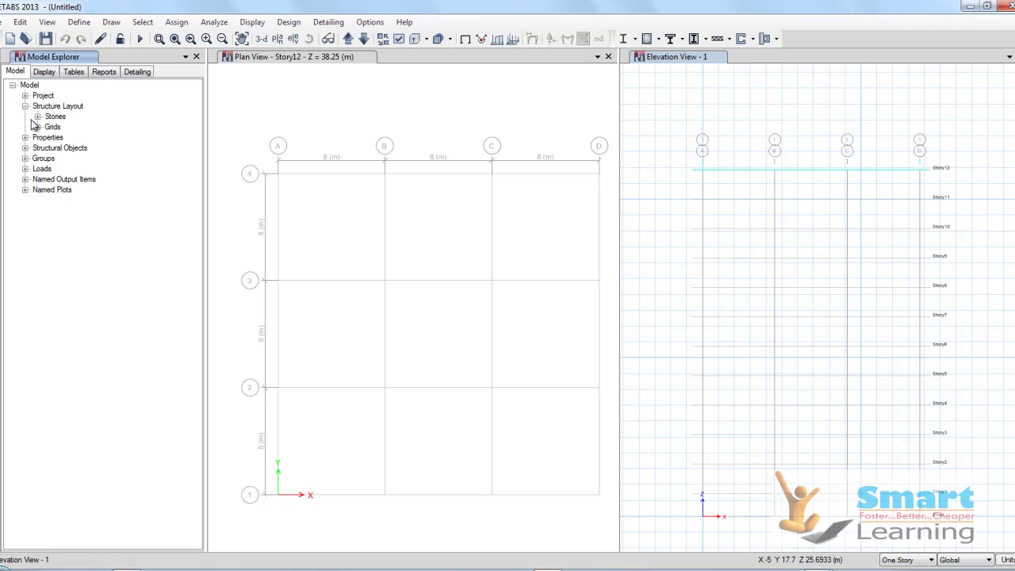
click(37, 118)
right_click(54, 119)
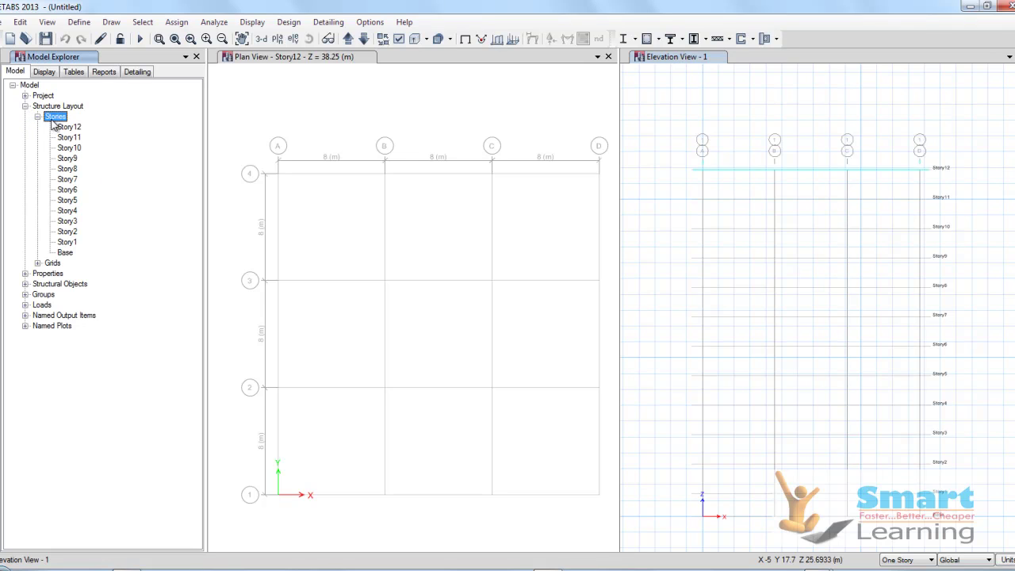
click(98, 149)
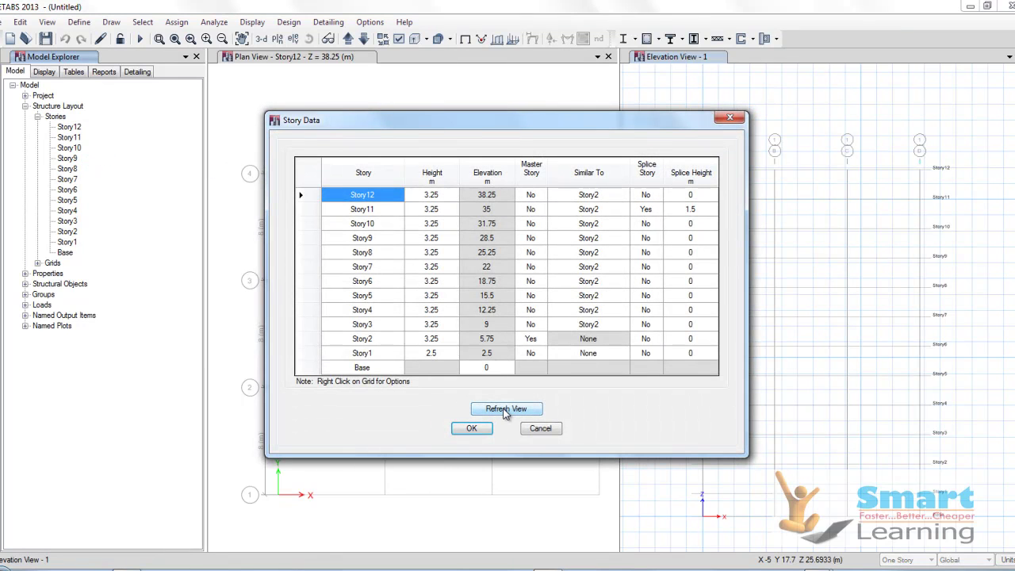
right_click(309, 195)
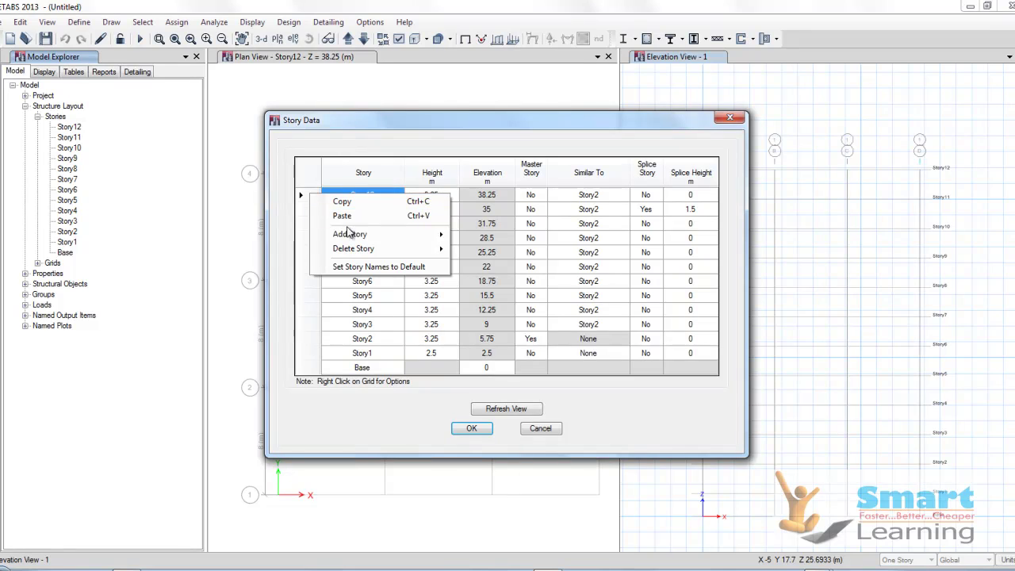
mouse_move(350, 234)
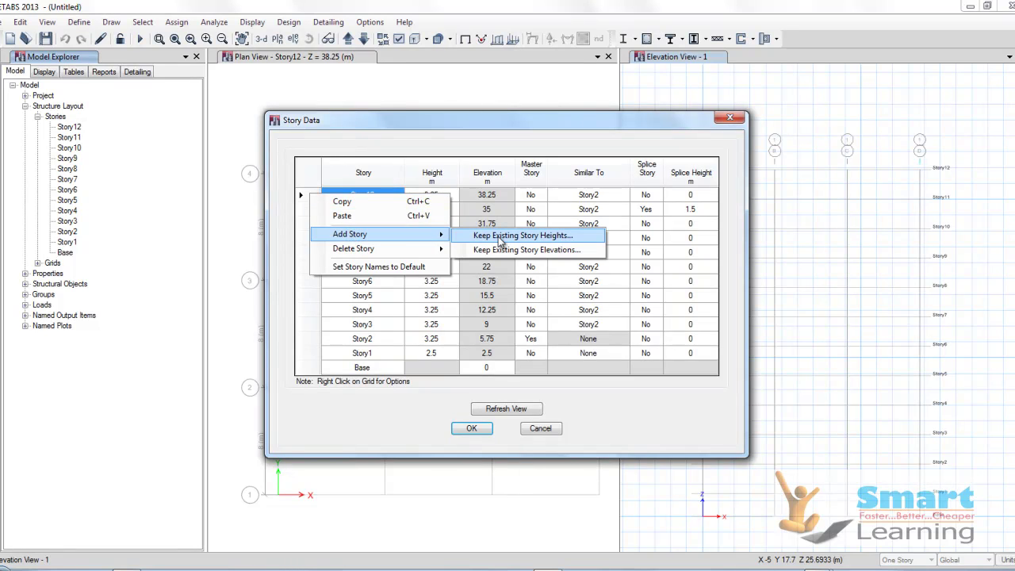
Add three 3.25 m stories above Story12, keeping existing story heights
click(499, 238)
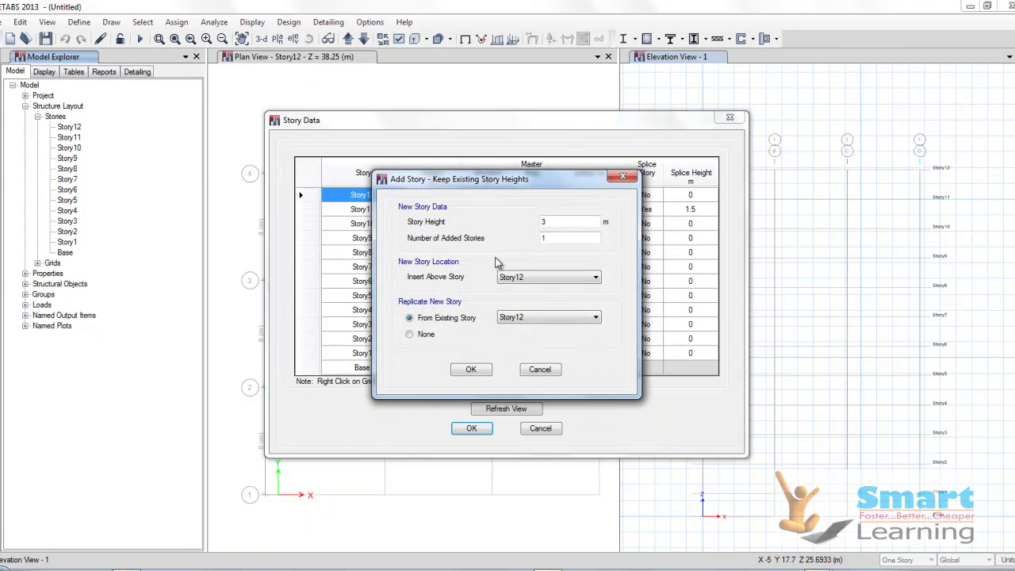
drag(544, 184, 629, 231)
text(.25)
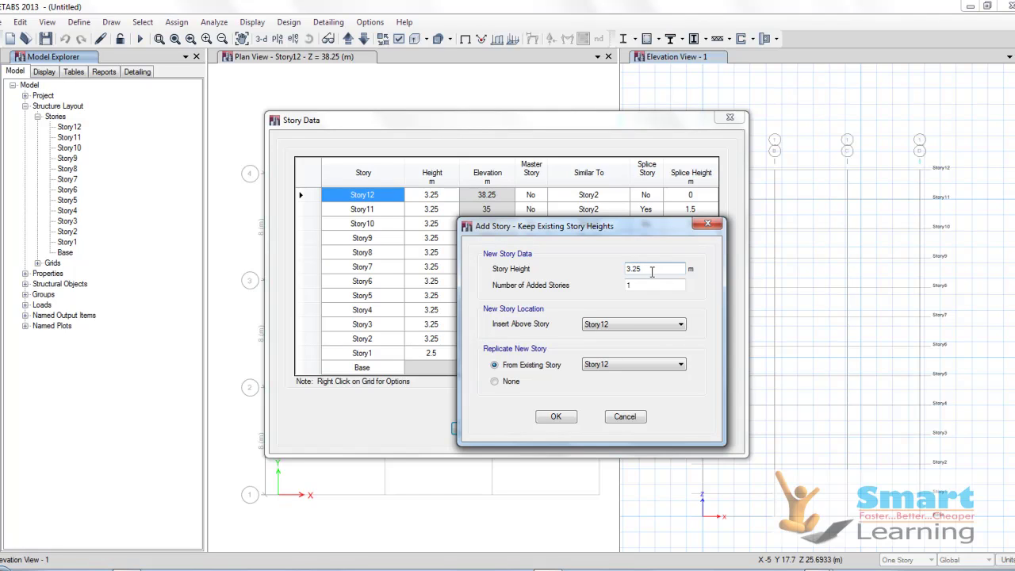
key(Tab)
text(3)
click(627, 325)
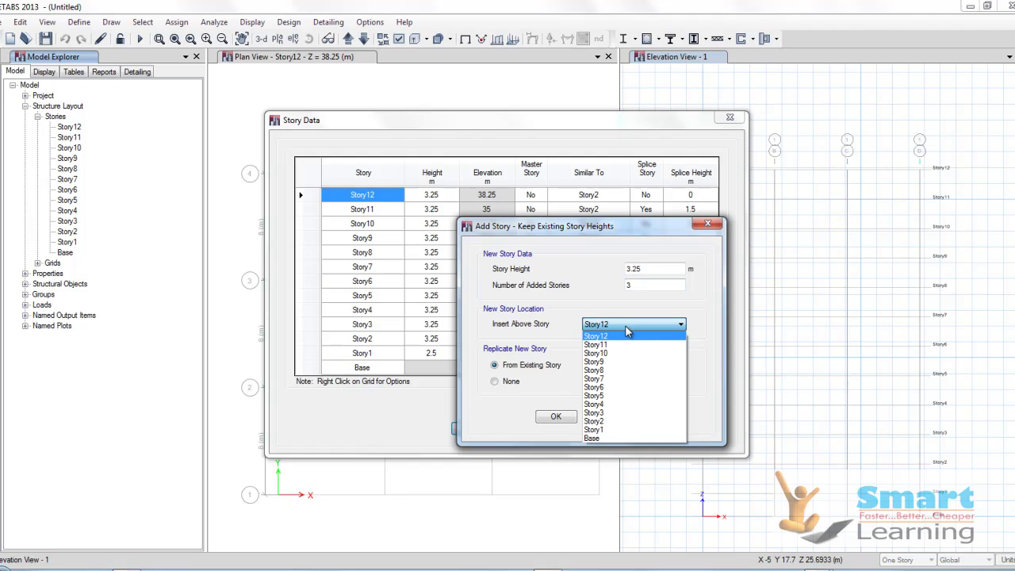
click(620, 336)
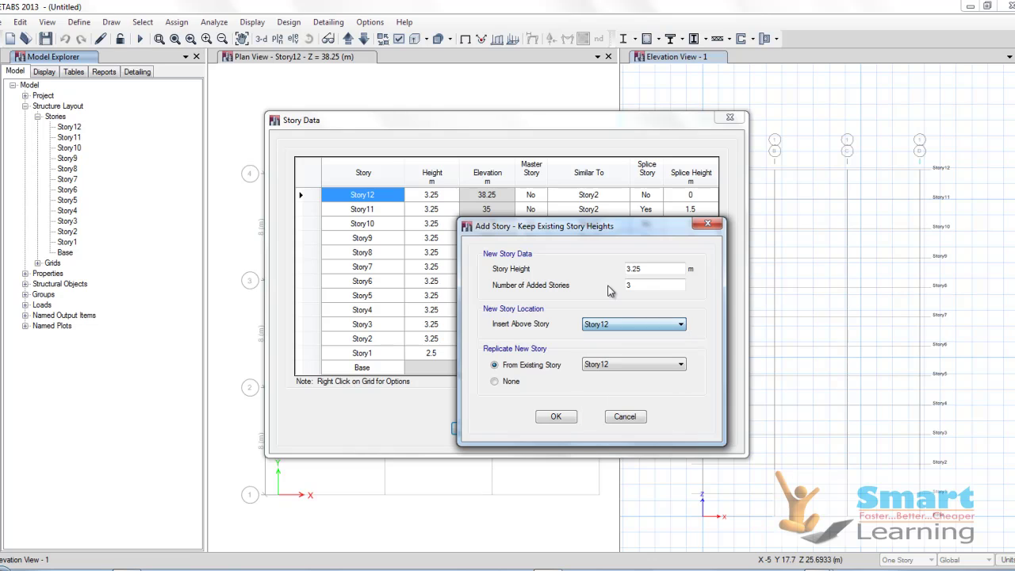
click(566, 417)
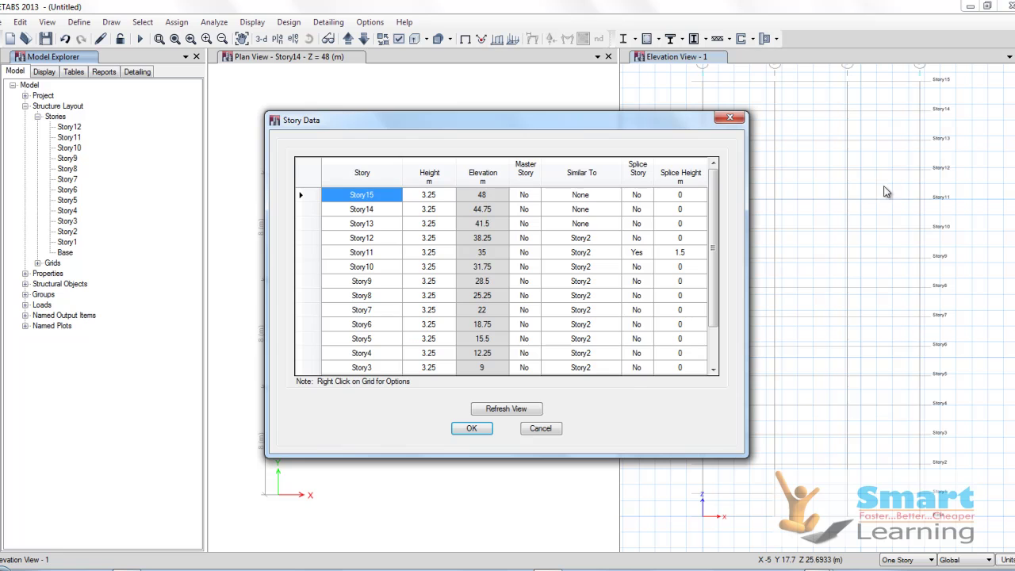
Refresh the views to show the new stories up to Story15 at 48 m
click(516, 409)
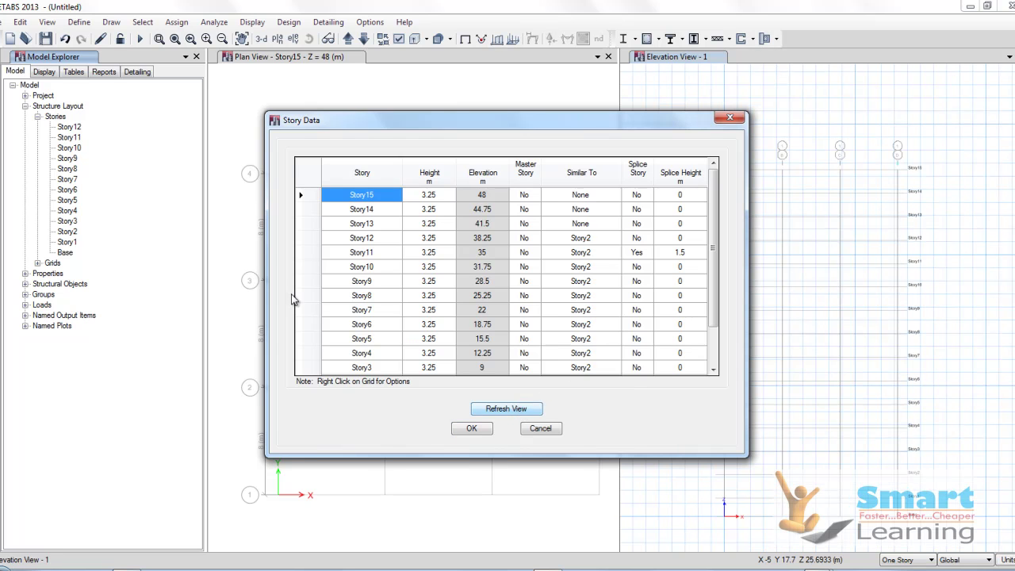
drag(314, 131, 523, 134)
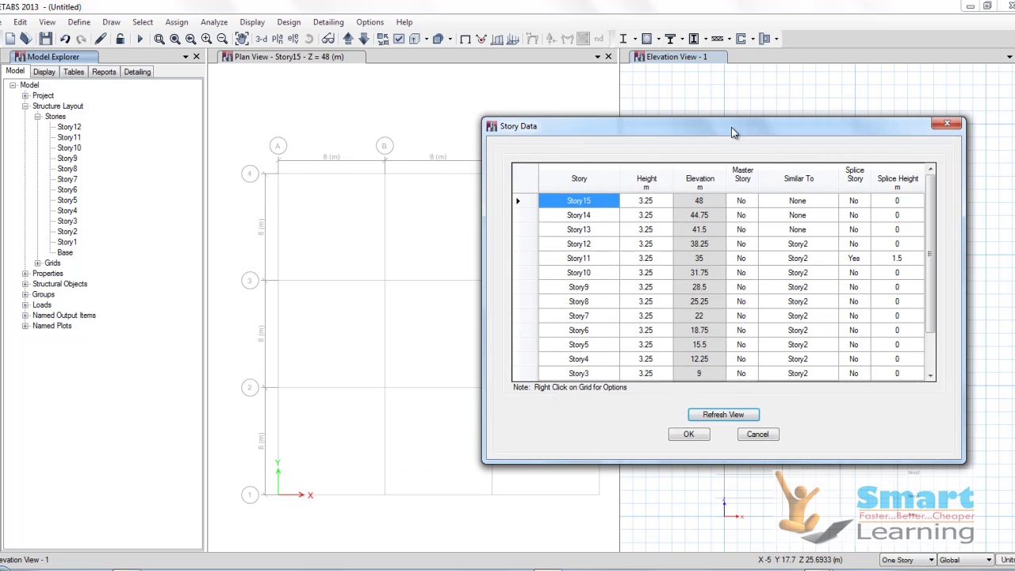
drag(731, 127, 457, 132)
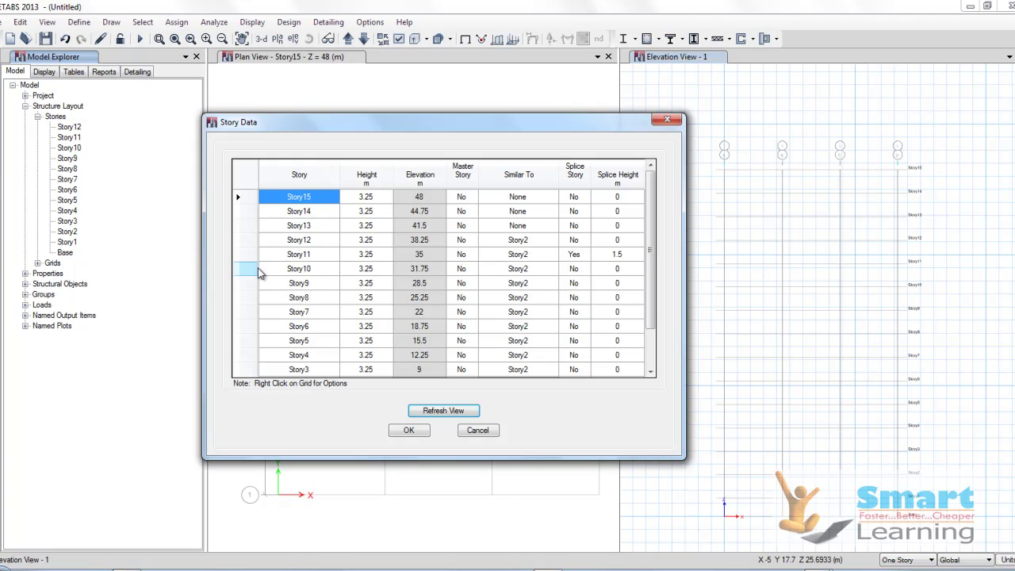
Accept the story changes, then add a new story on top from the Stories node
click(406, 432)
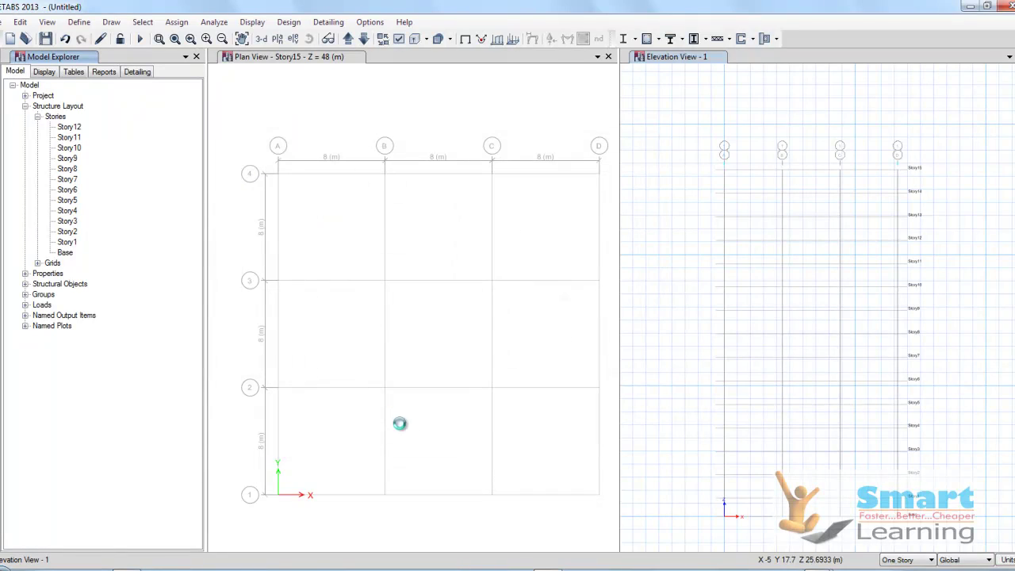
click(37, 117)
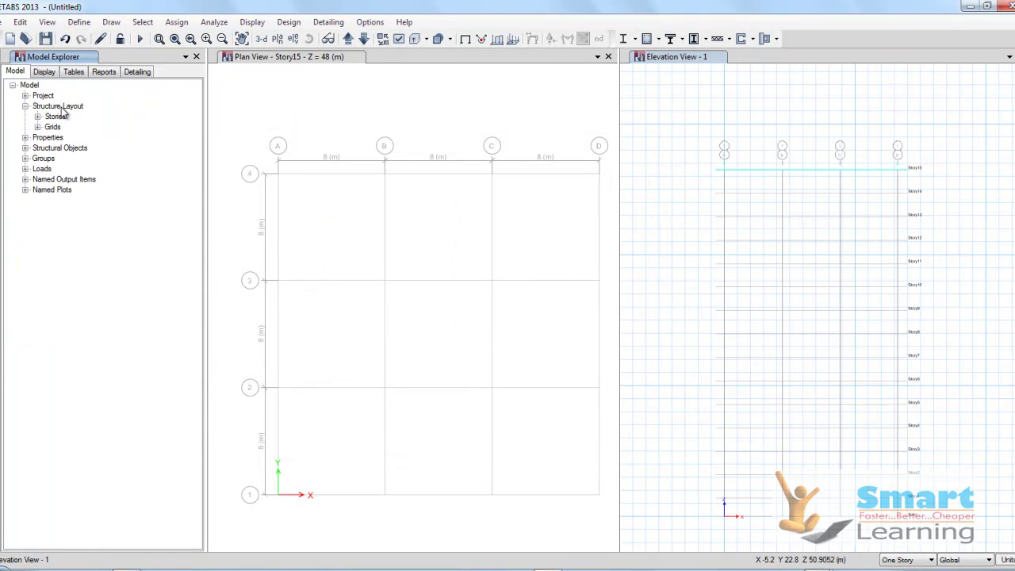
click(38, 117)
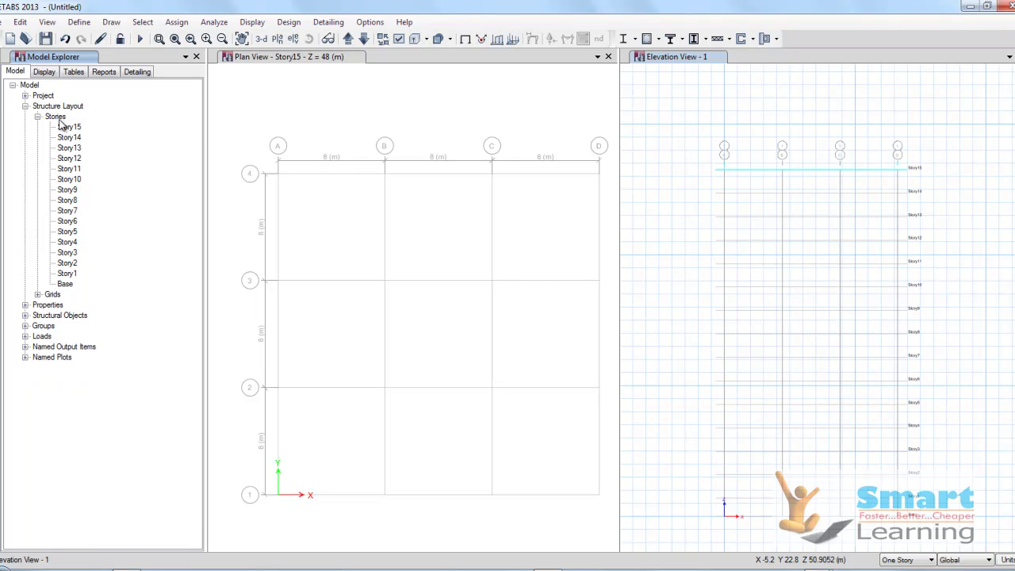
right_click(63, 119)
click(99, 128)
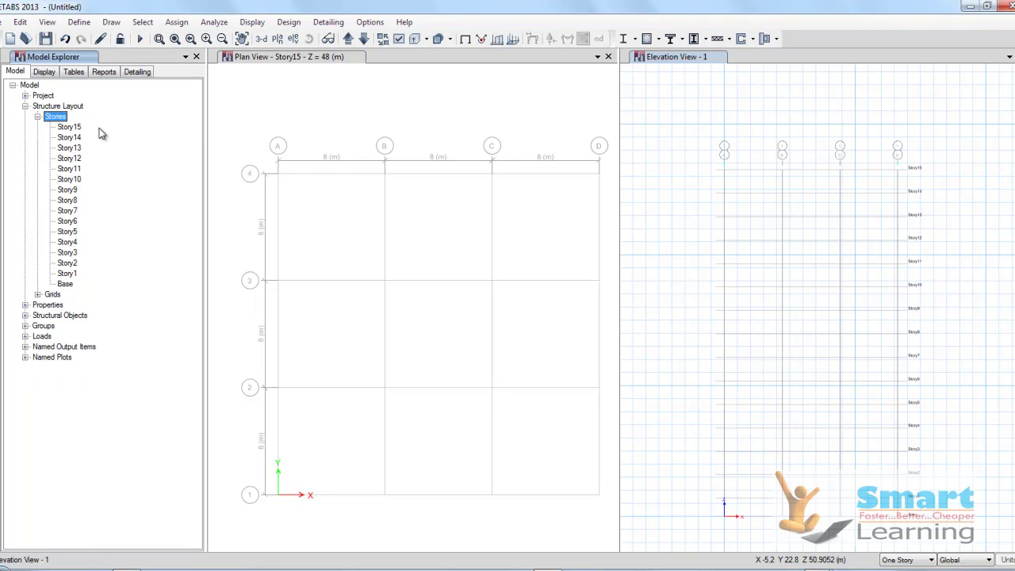